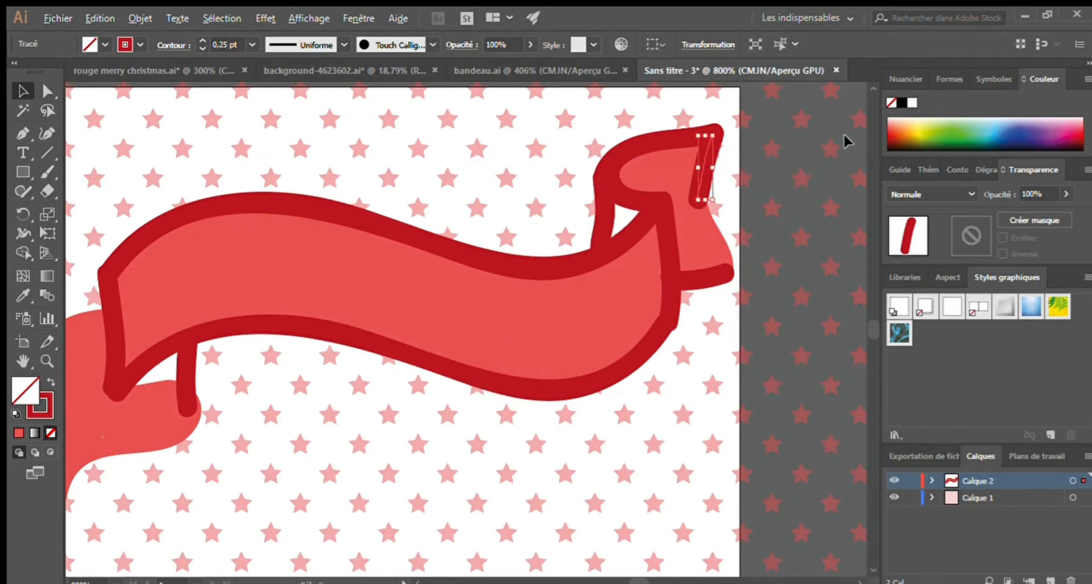
Step: Recolour the right tail's slanted lower edge stroke dark red, then paste a copy and align it over the original
click(715, 237)
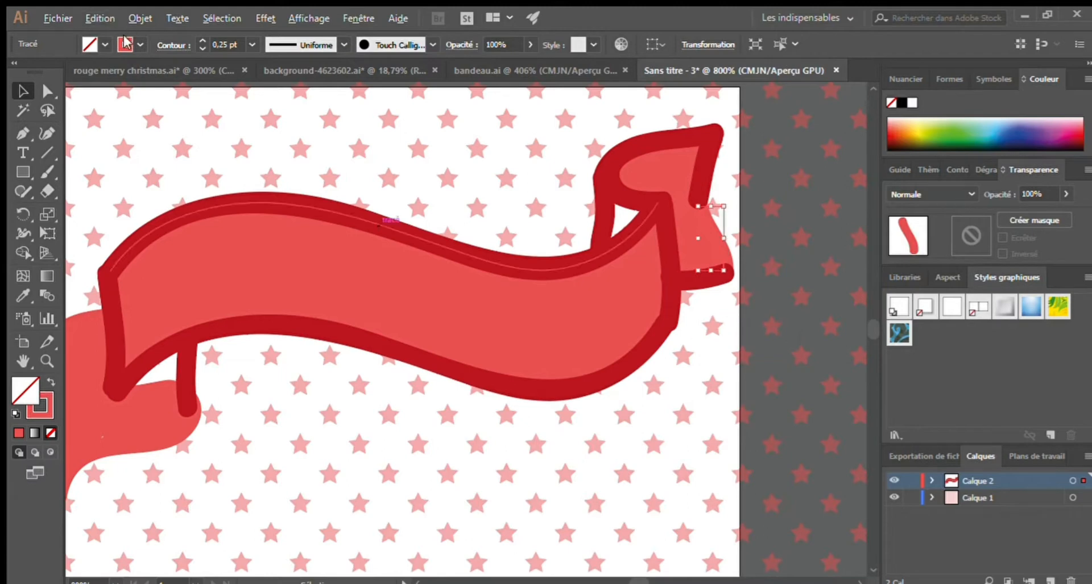
click(139, 45)
click(128, 71)
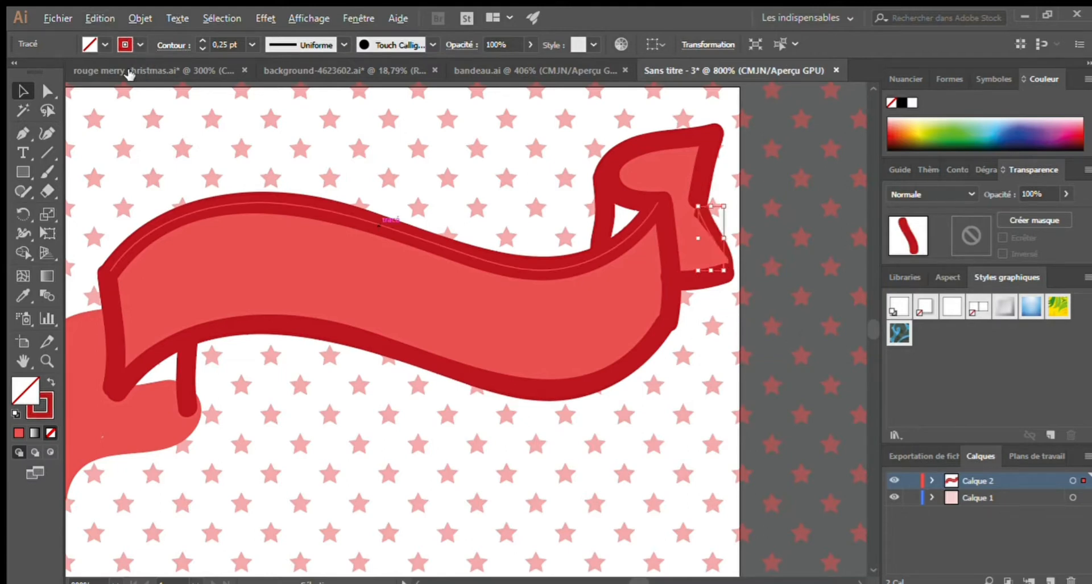
key(ctrl+v)
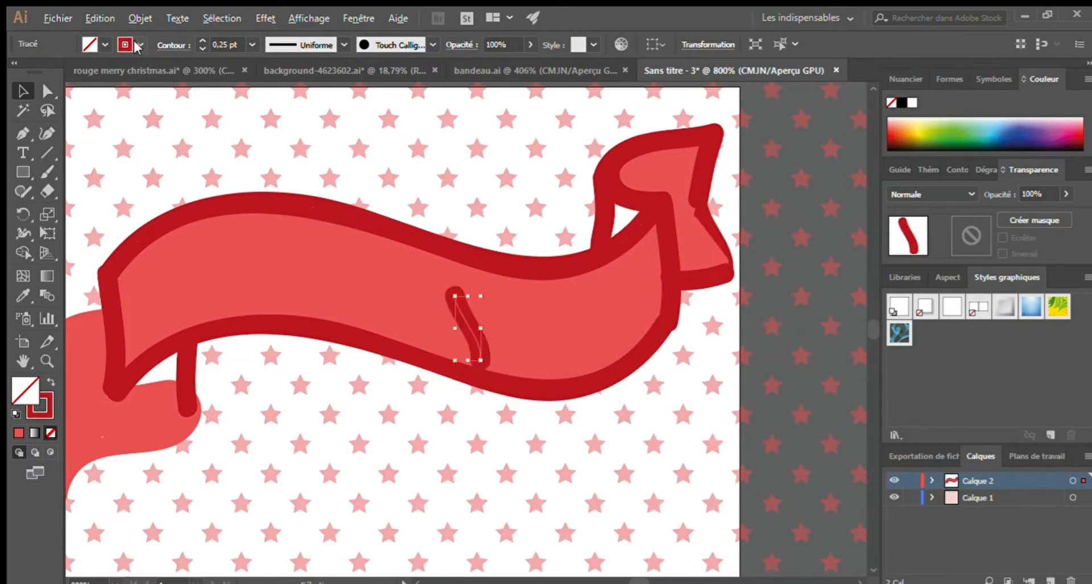
mouse_move(463, 303)
mouse_down()
mouse_move(705, 251)
mouse_move(705, 234)
mouse_up()
key(Left)
key(Up)
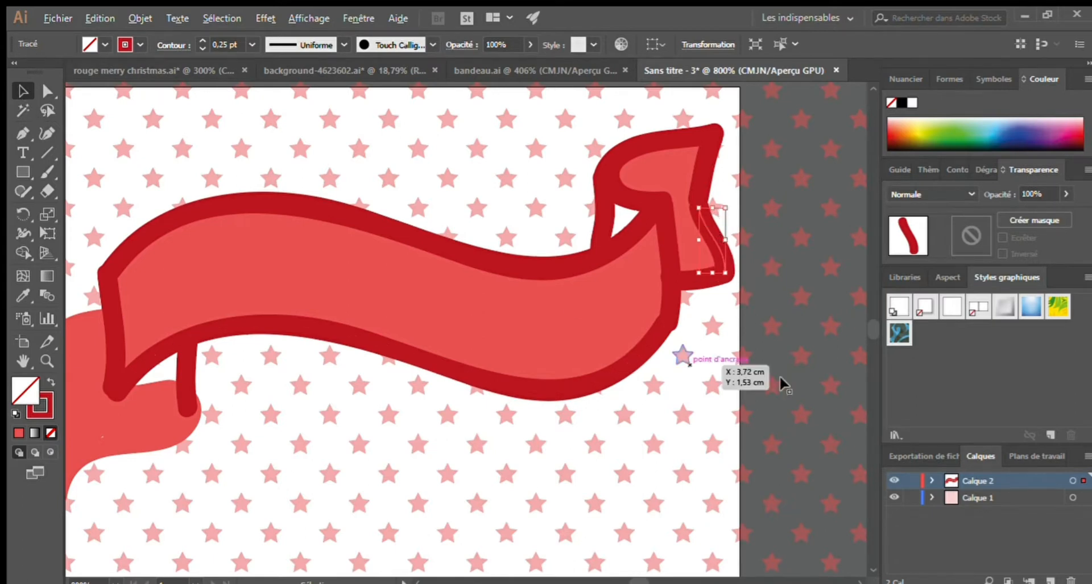
Step: Recolour the curled stroke of the lower-left fold dark red, then paste a copy and align it over the original
scroll(417, 574, left, 3)
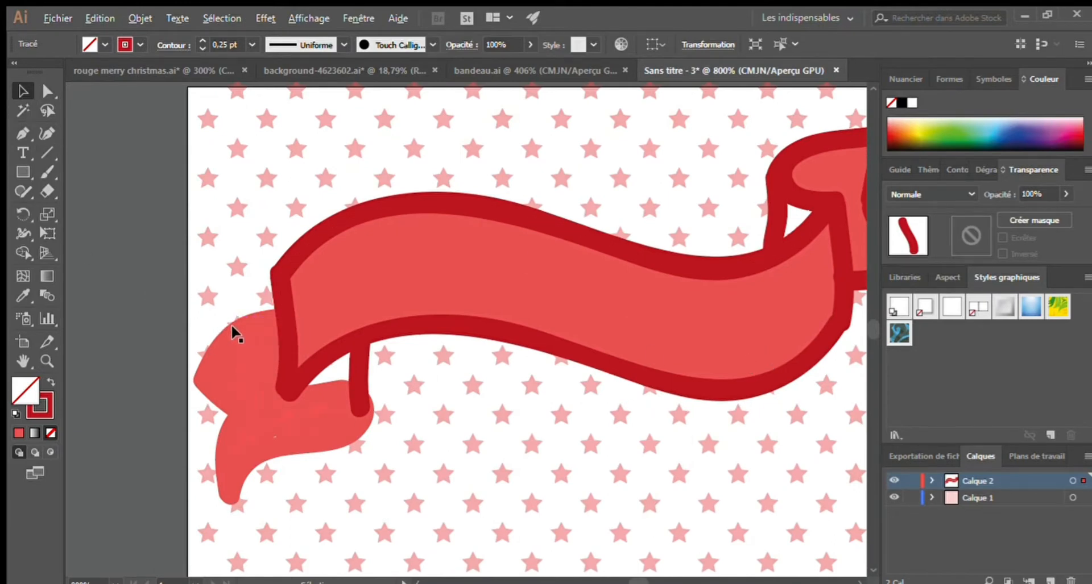
click(335, 391)
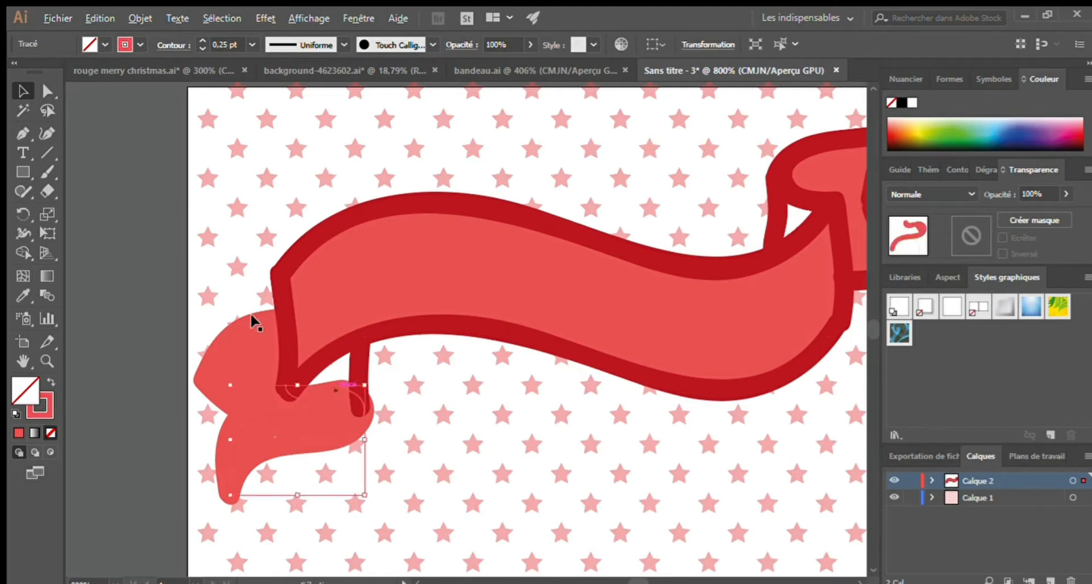
key(ctrl+shift+bracketright)
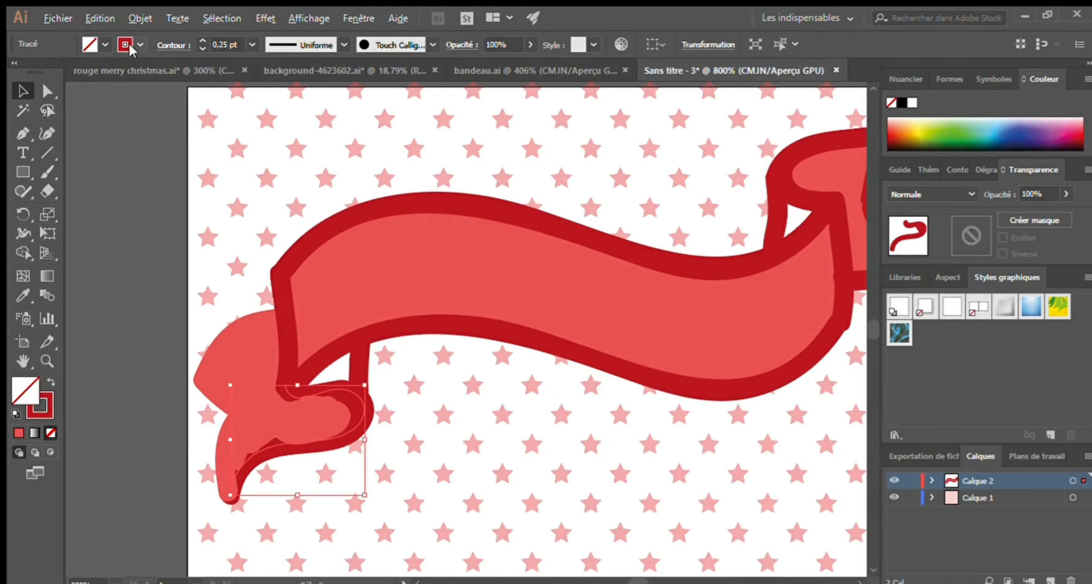
key(ctrl+v)
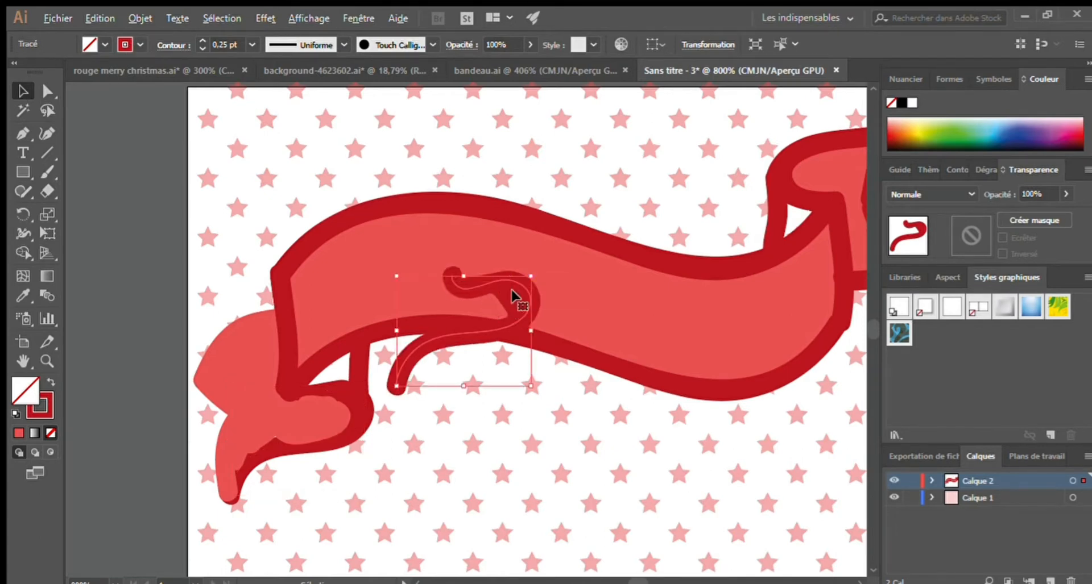
drag(519, 282, 342, 391)
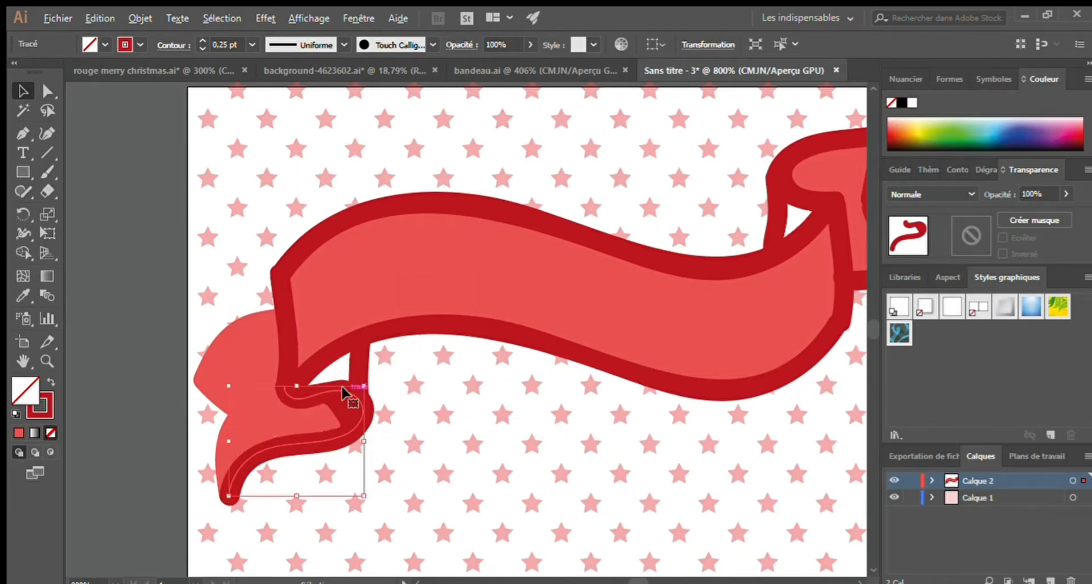
Step: Recolour the left tail's upper curved edge dark red, then paste a copy in front and align it over the original
click(228, 322)
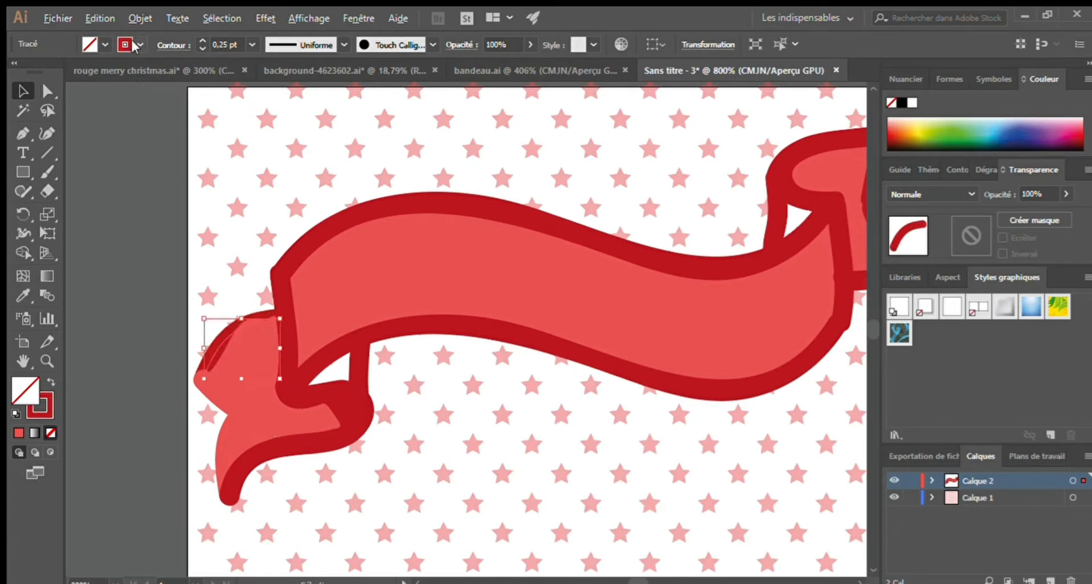
key(ctrl+v)
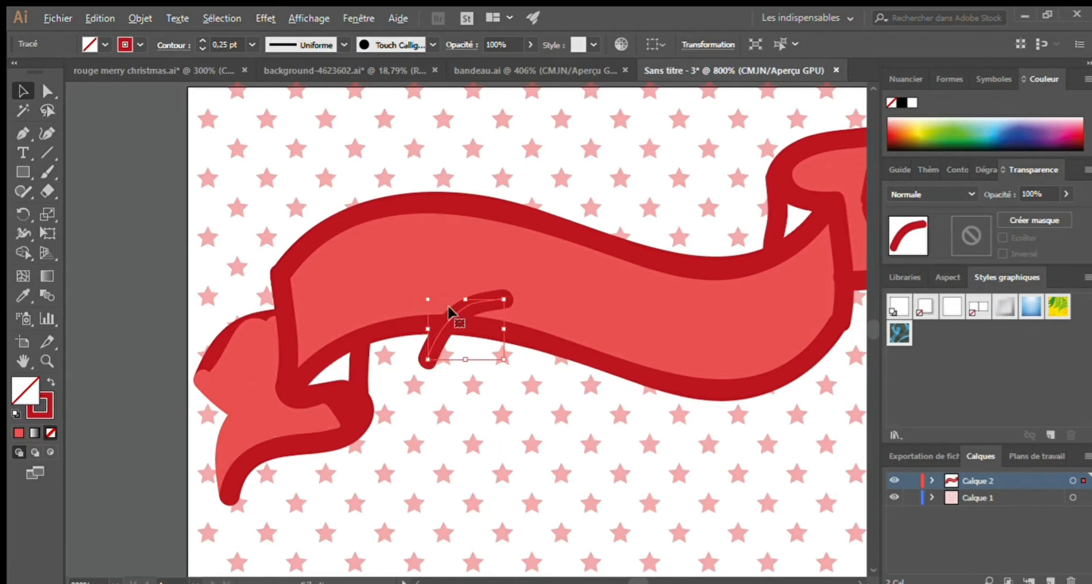
drag(449, 311, 228, 328)
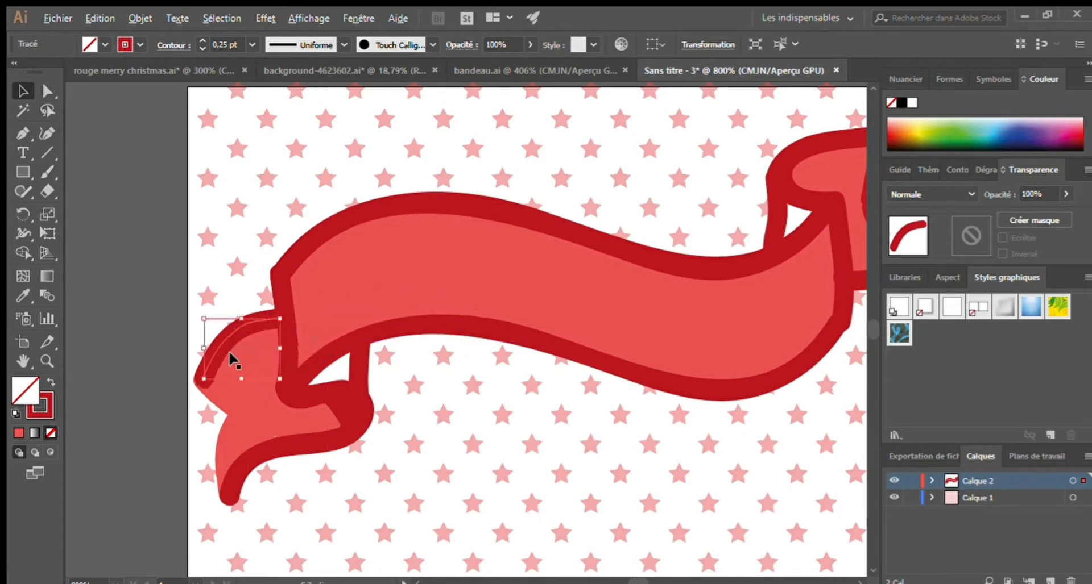
Step: Recolour the short diagonal notch stroke of the left tail dark red and overlay it with a pasted copy
click(222, 403)
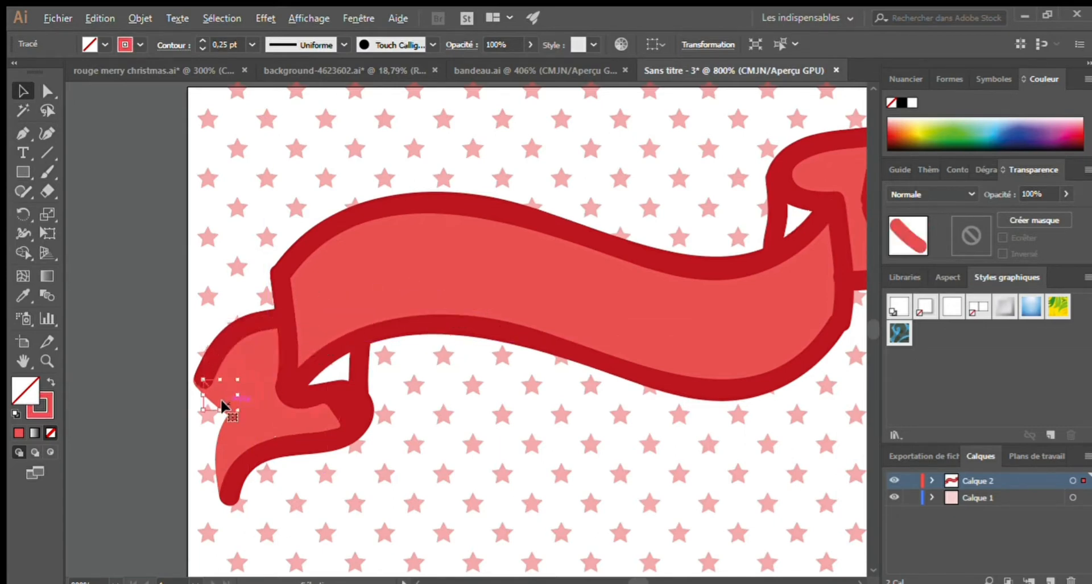
click(126, 69)
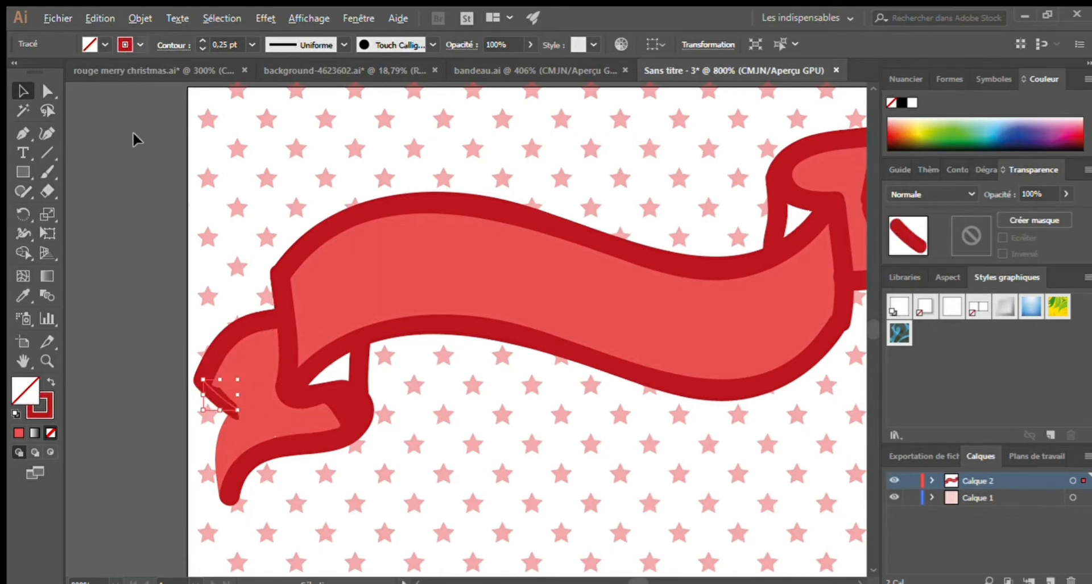
key(ctrl+v)
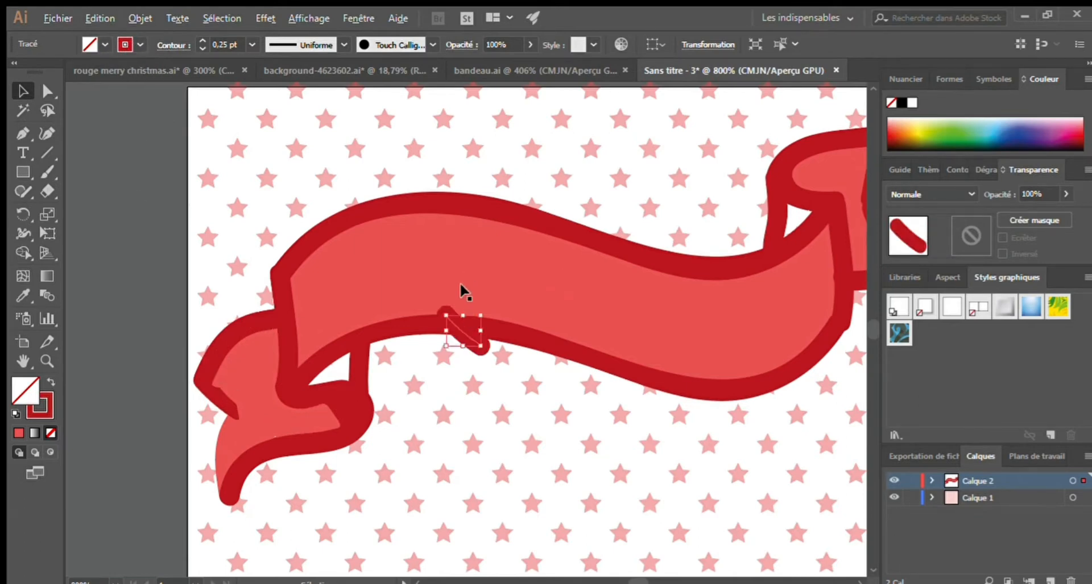
drag(455, 325, 211, 394)
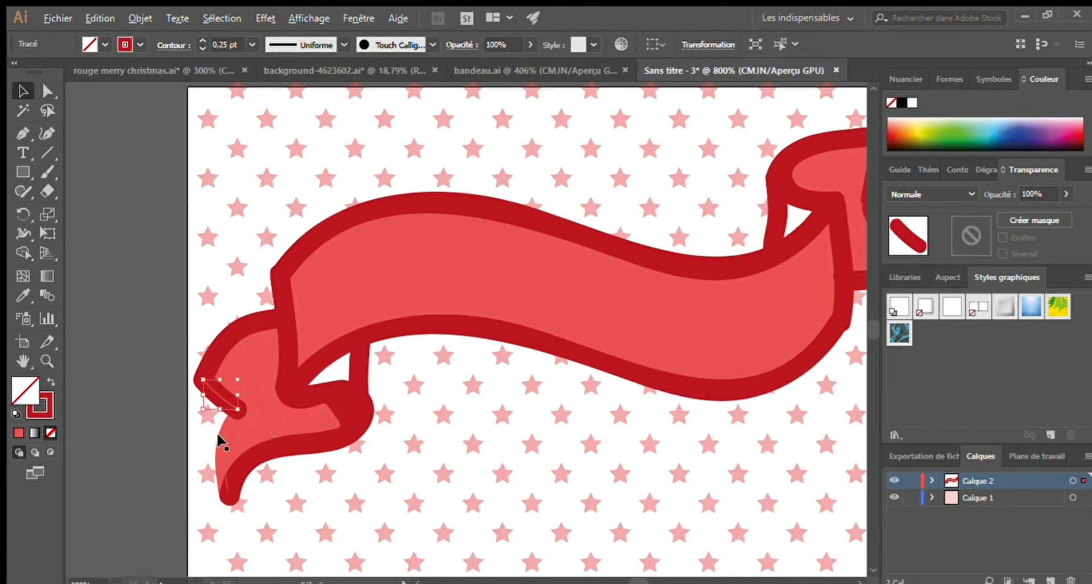
Step: Recolour the left tail's near-vertical end stroke below the notch dark red and overlay it with a pasted copy
click(218, 434)
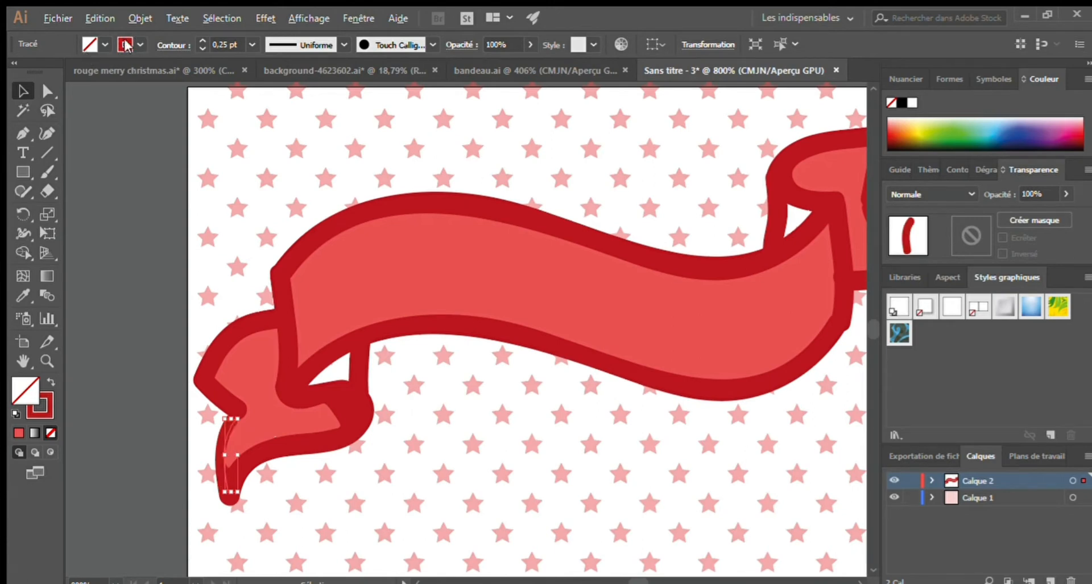
key(ctrl+c)
key(ctrl+v)
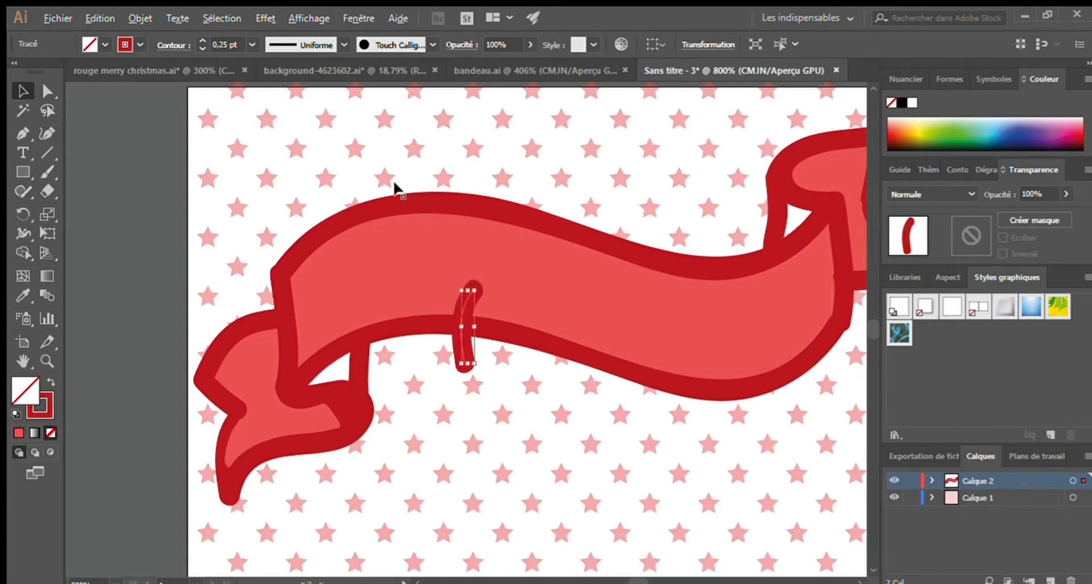
drag(459, 322, 224, 451)
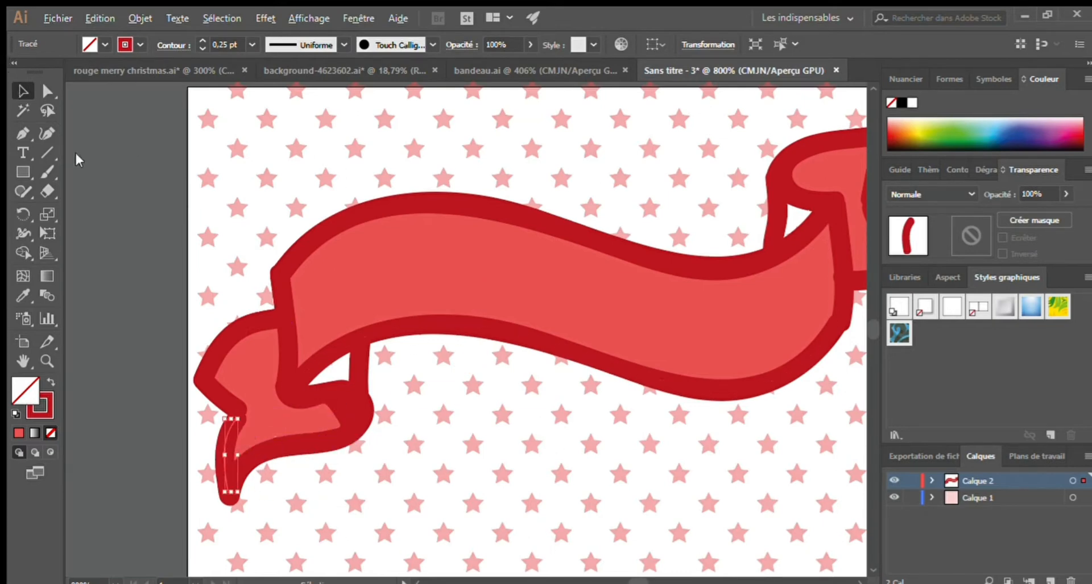
click(117, 221)
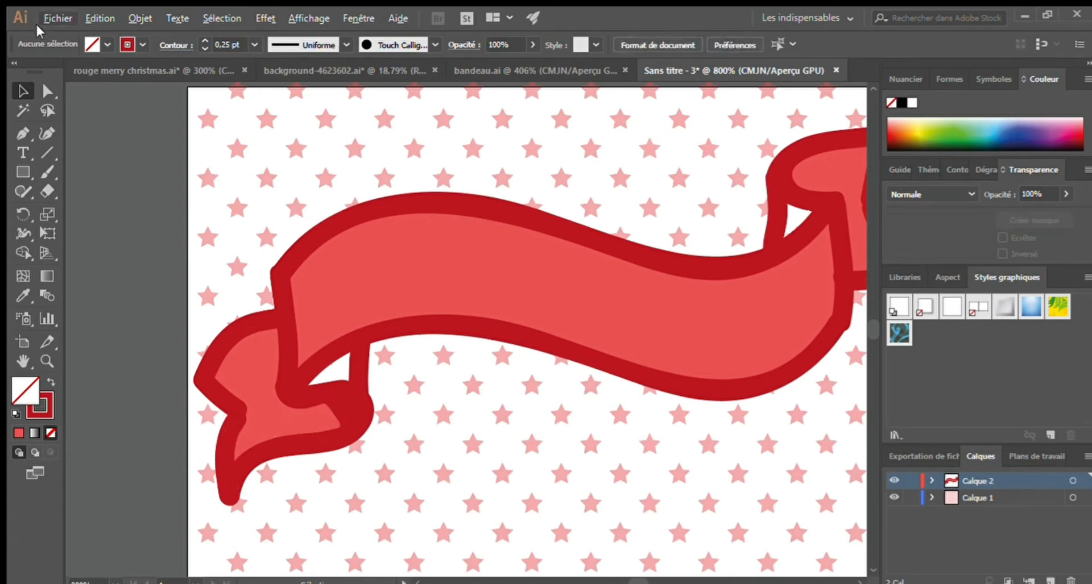
Step: Sample the ribbon's light red with the Eyedropper and brush it into the lower-left fold to round its inner end
click(47, 172)
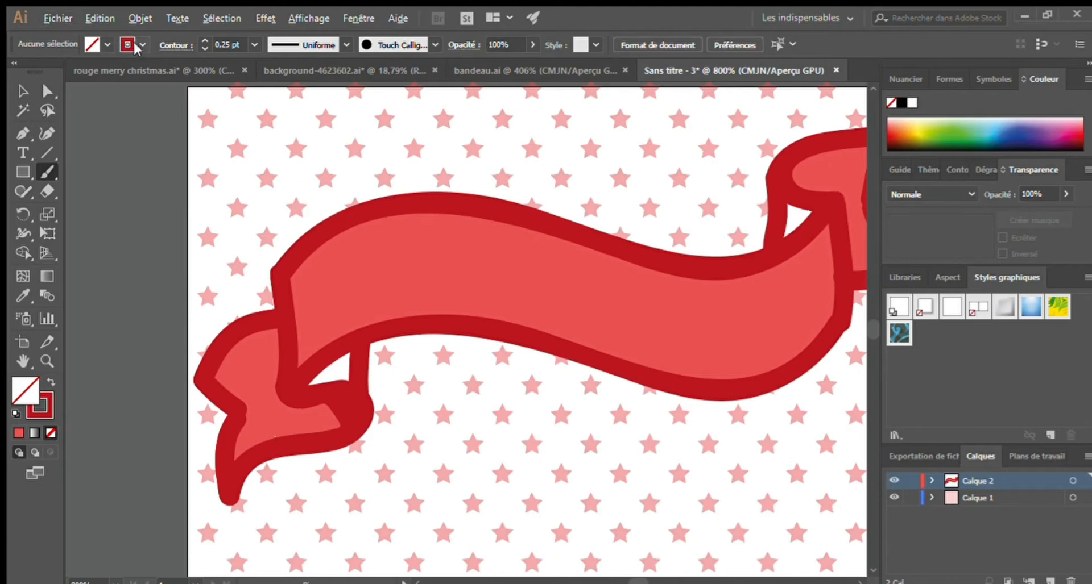
click(23, 296)
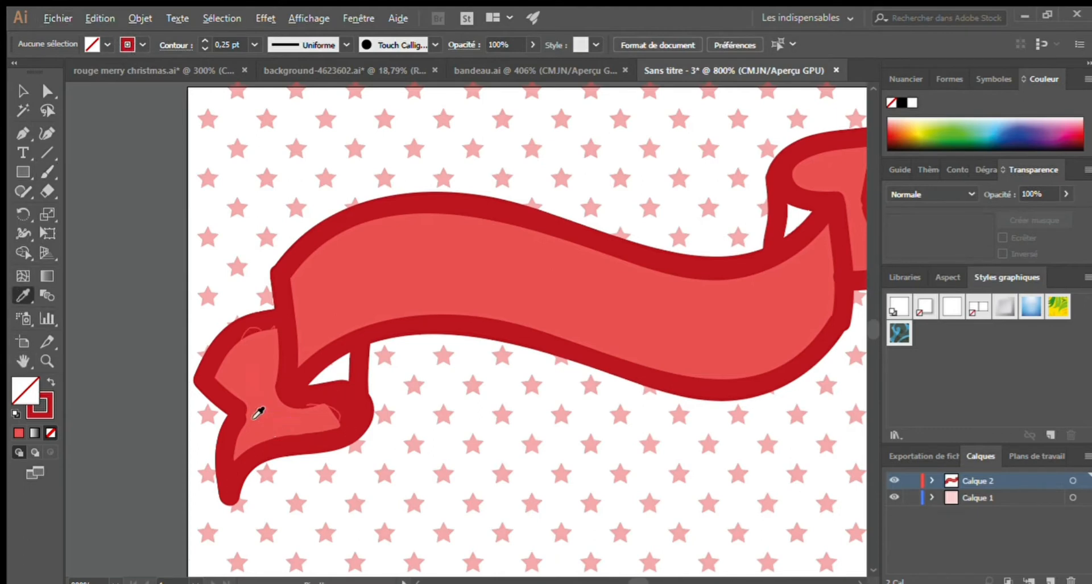
click(23, 91)
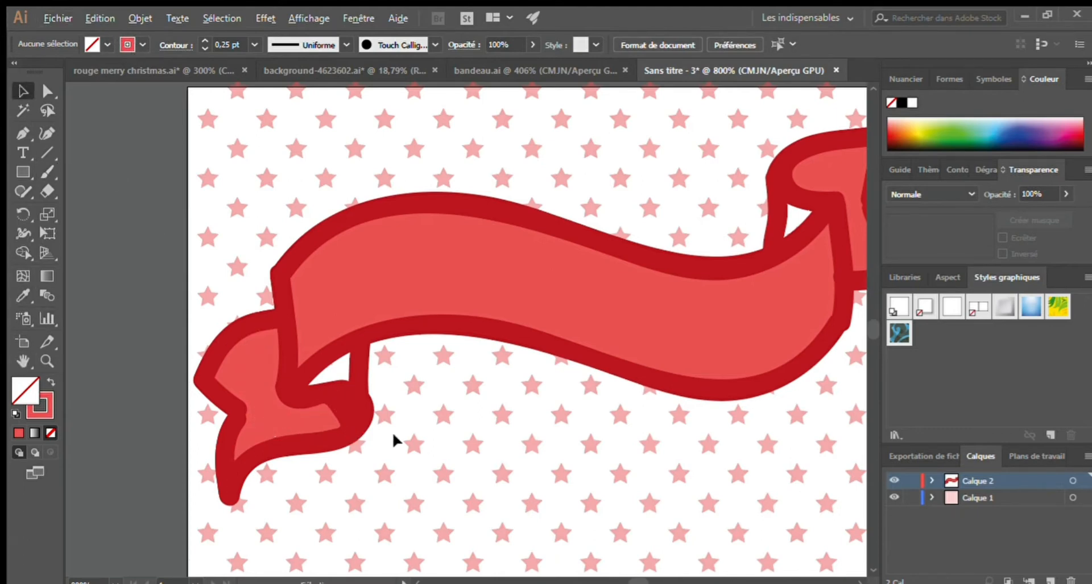
click(47, 172)
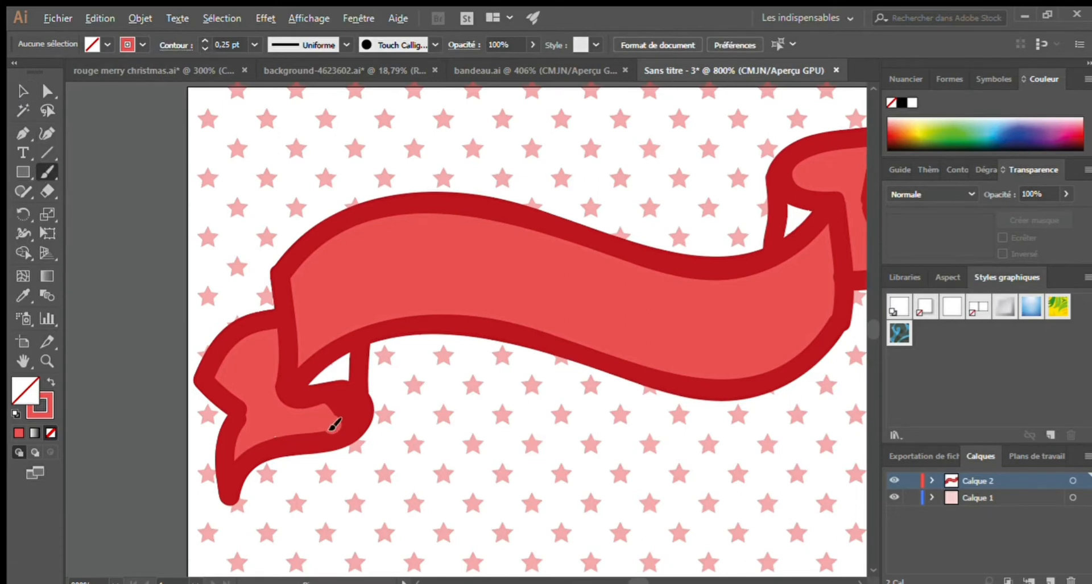
drag(334, 424, 328, 422)
key(ctrl+plus)
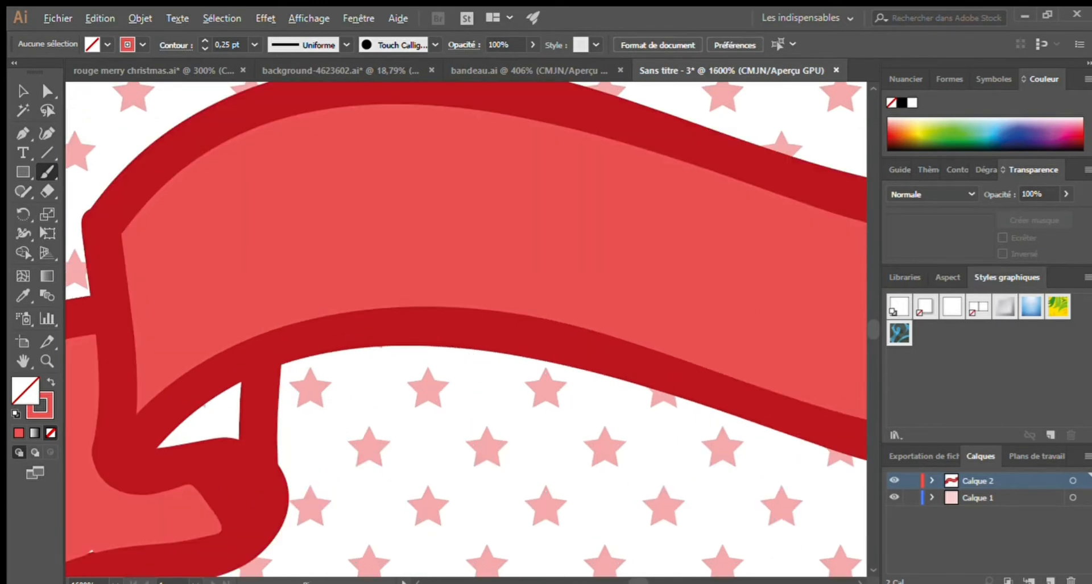
scroll(414, 577, left, 2)
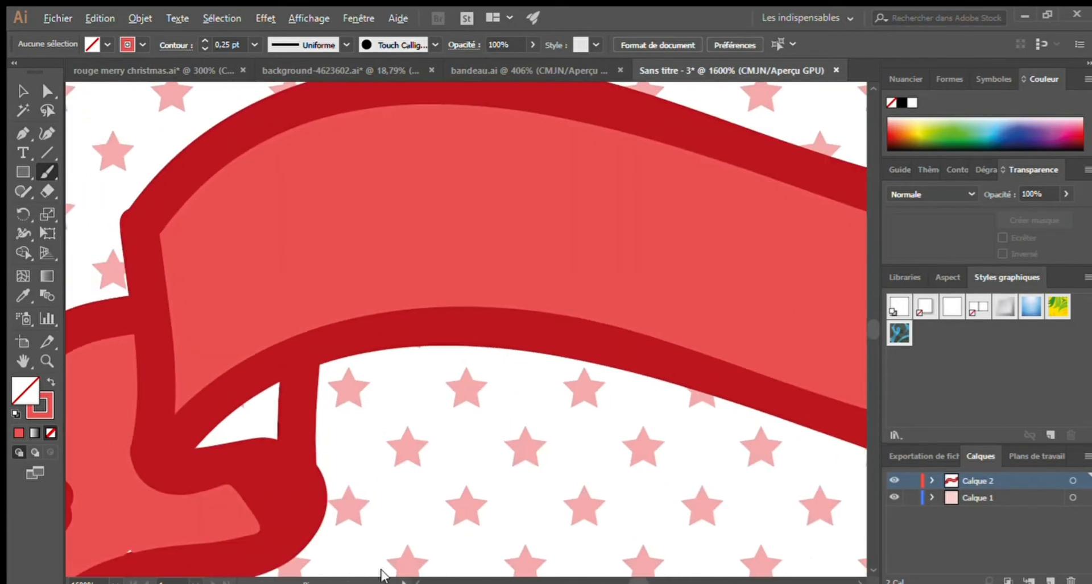
scroll(409, 485, left, 9)
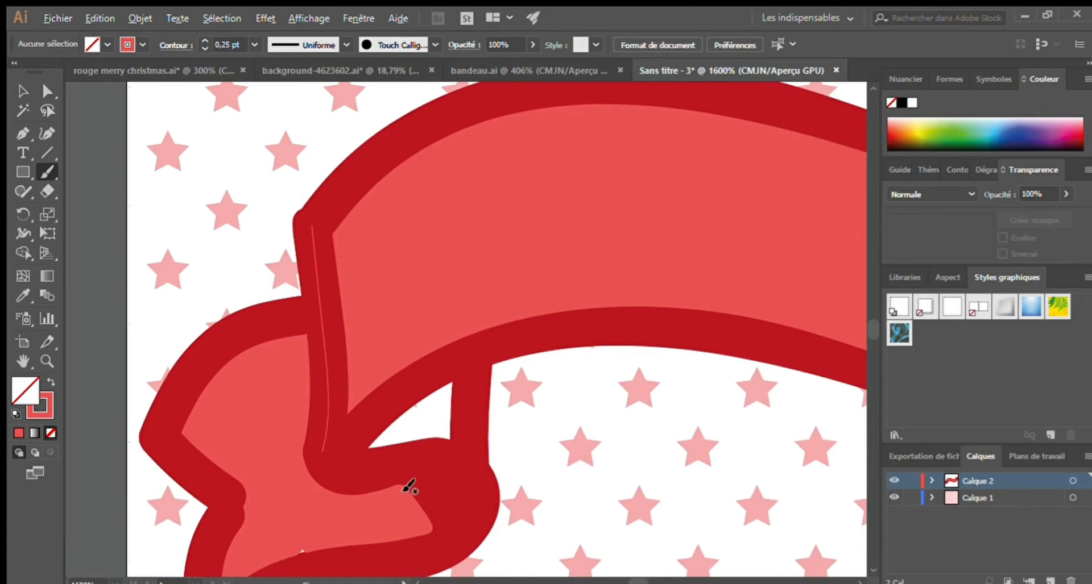
mouse_move(420, 505)
mouse_down()
mouse_move(409, 504)
mouse_move(441, 507)
mouse_move(430, 515)
mouse_up()
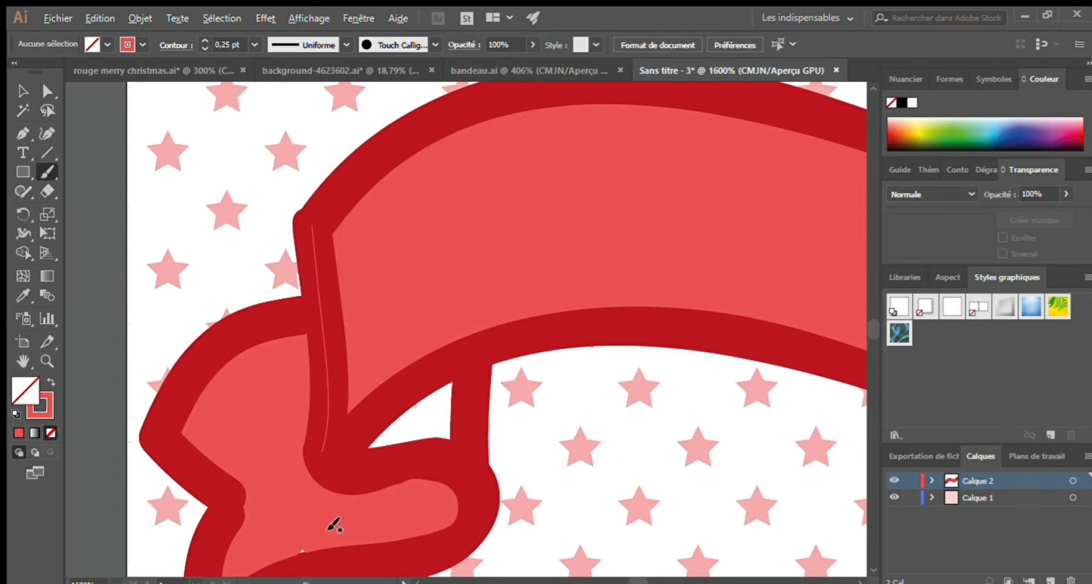
Step: Try to brush light red over the bump at the left tail's notch
drag(236, 471, 248, 481)
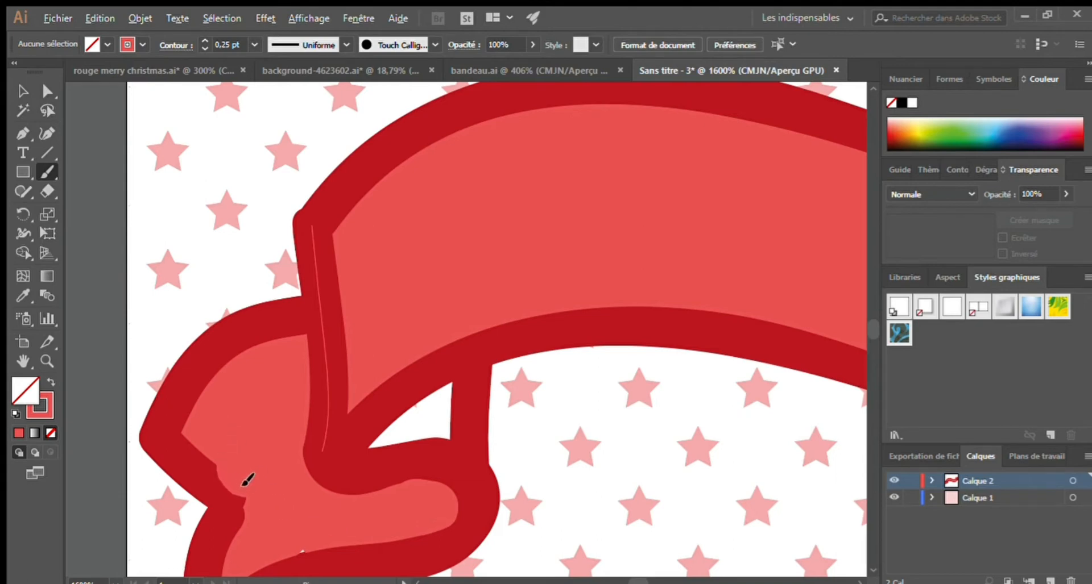
key(ctrl+z)
key(ctrl+z)
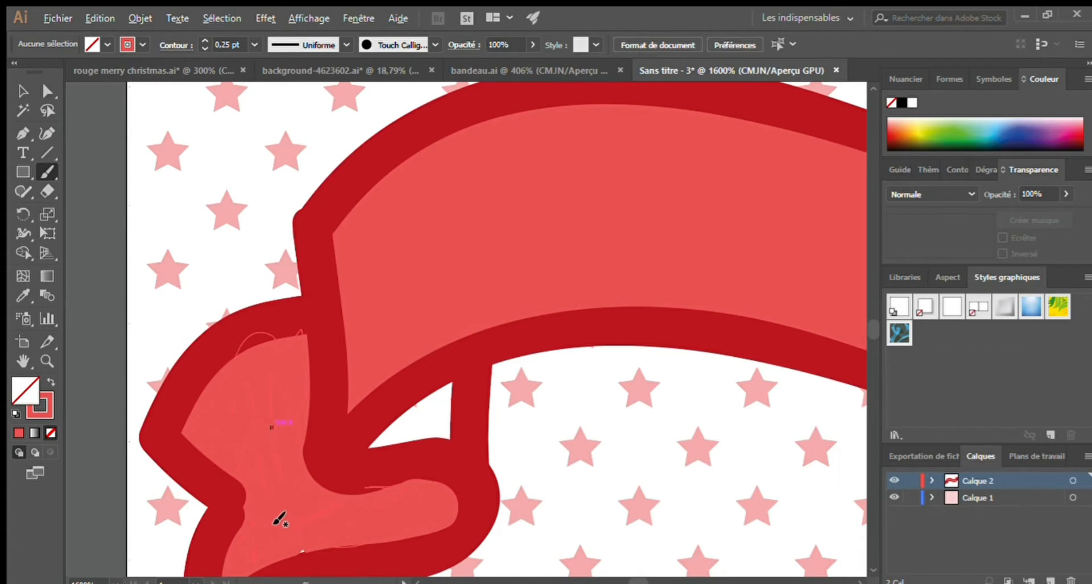
drag(262, 468, 252, 490)
key(ctrl+z)
key(ctrl+shift+z)
Step: Brush light red over the small white gap along the left tail's lower edge and over the bump at its notch
key(ctrl+plus)
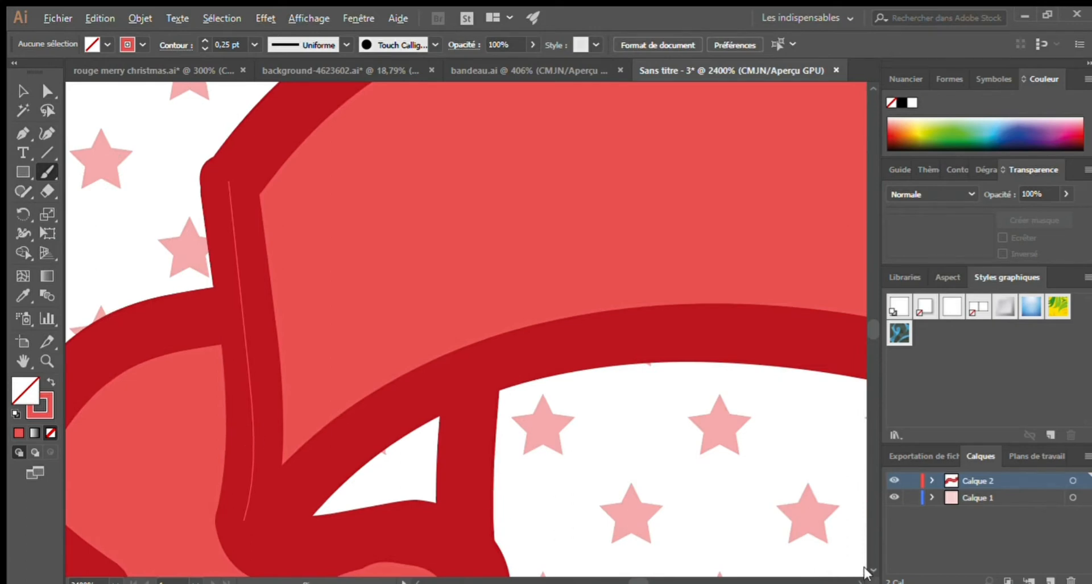
scroll(867, 572, down, 5)
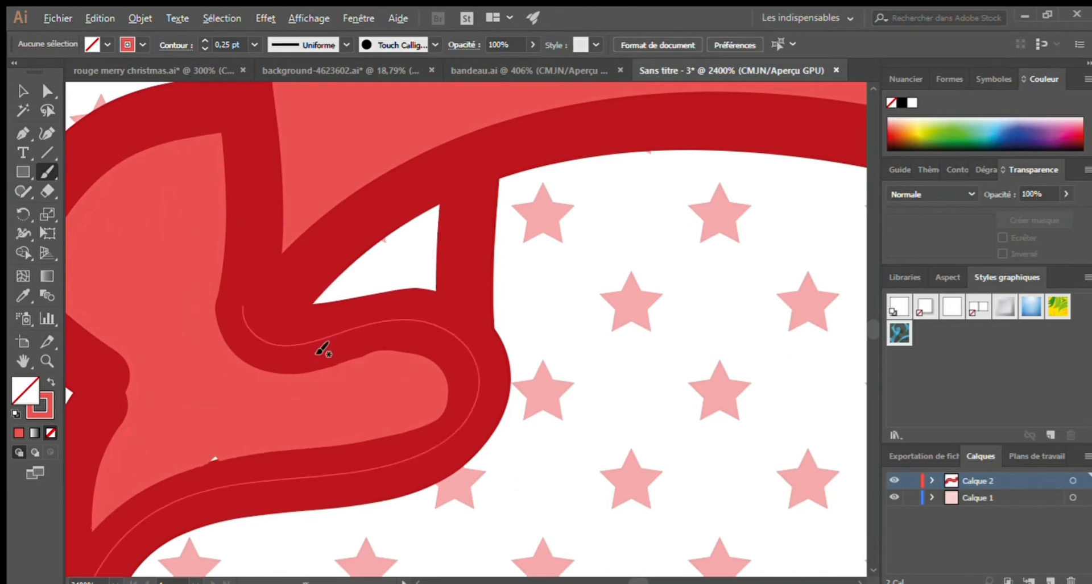
drag(220, 458, 209, 446)
key(ctrl+z)
drag(201, 443, 221, 446)
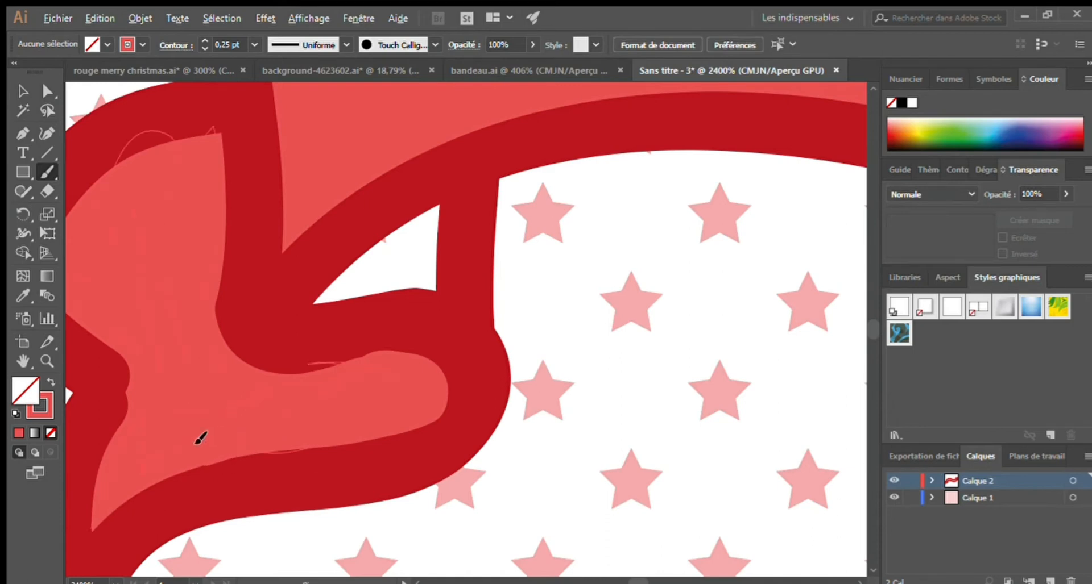
drag(134, 349, 127, 342)
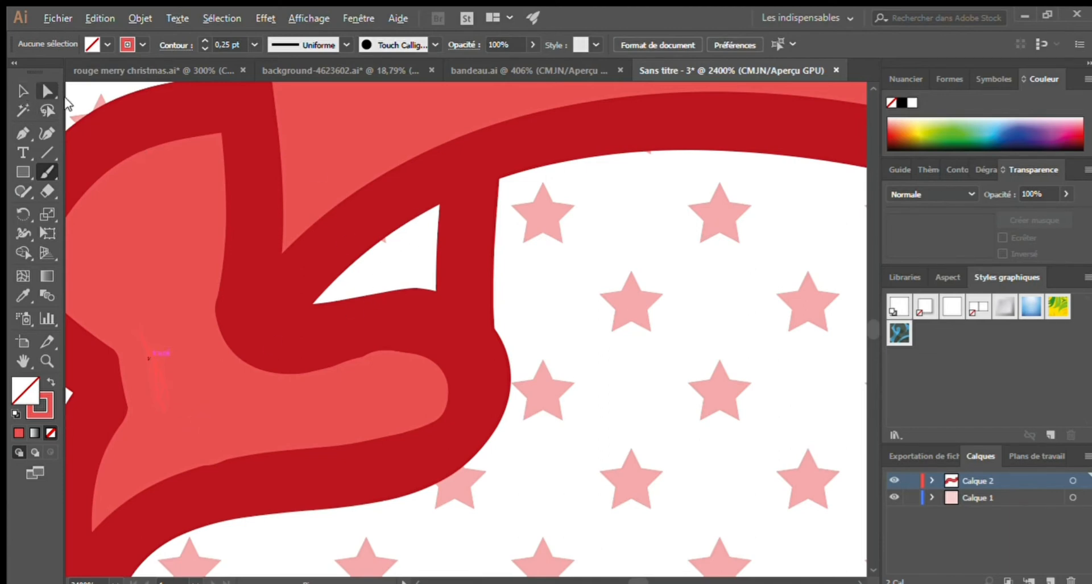
Step: Brush light red over the white triangular gap between the left fold and the ribbon's lower edge
click(380, 256)
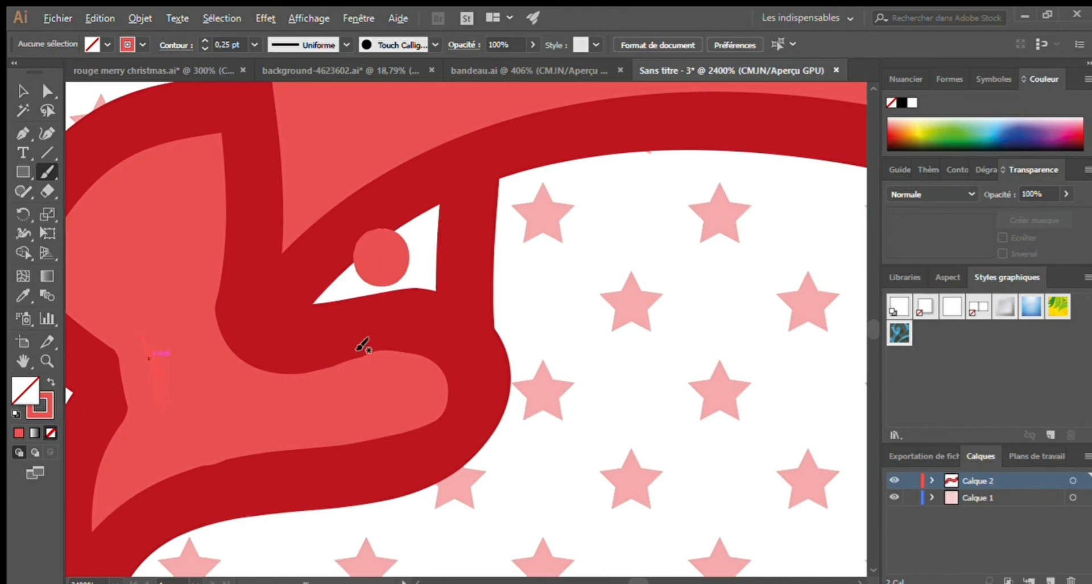
key(ctrl+z)
mouse_move(398, 266)
mouse_down()
mouse_move(343, 295)
mouse_move(421, 227)
mouse_move(434, 251)
mouse_move(425, 280)
mouse_up()
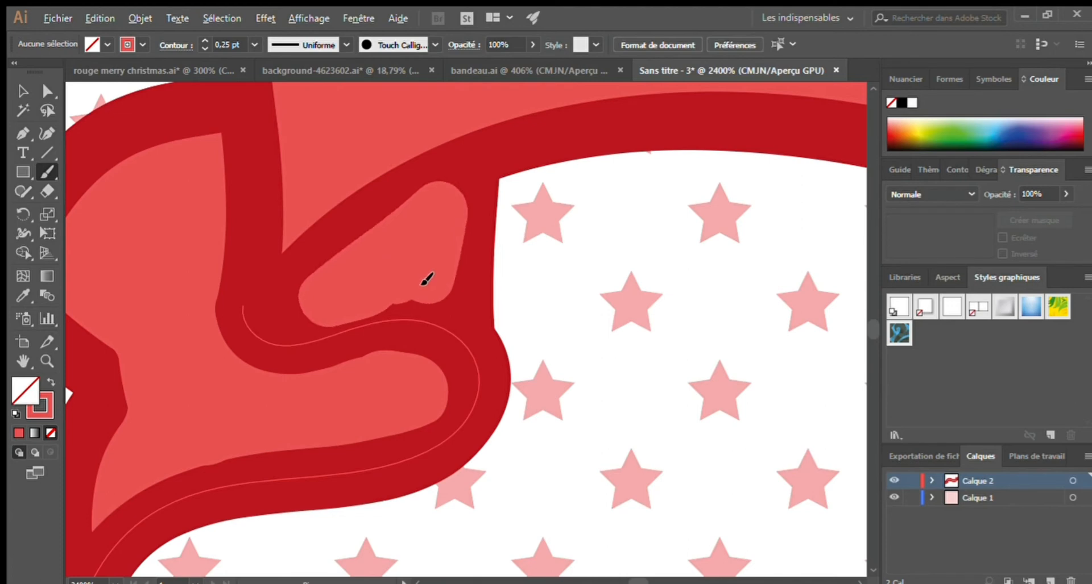
Step: Paste the dark red stroke of the ribbon's long lower edge on top of the artwork and realign it along that edge
click(23, 91)
click(509, 151)
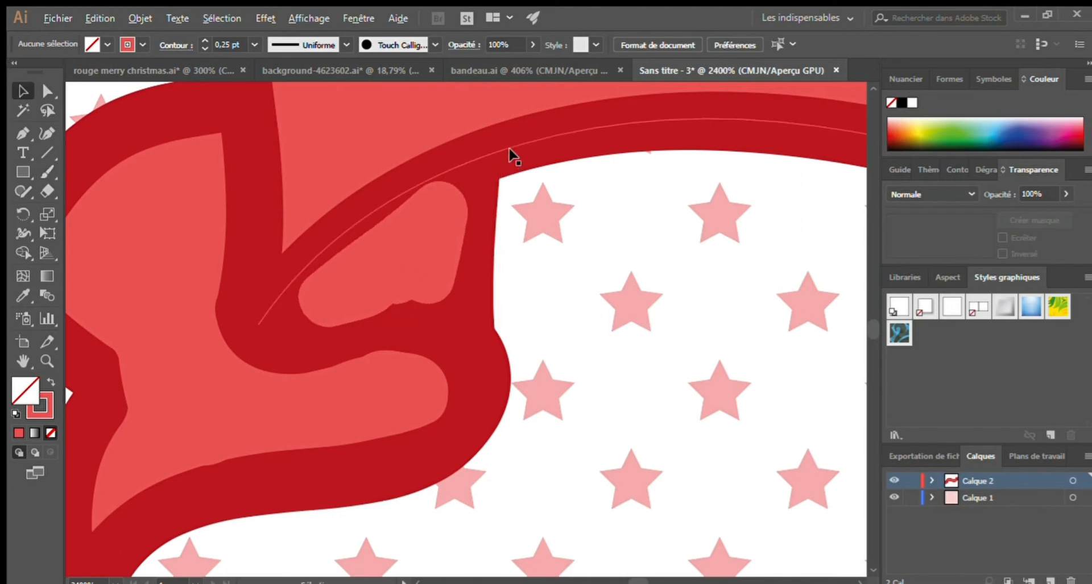
mouse_move(509, 151)
mouse_down()
mouse_move(392, 302)
mouse_move(658, 187)
mouse_up()
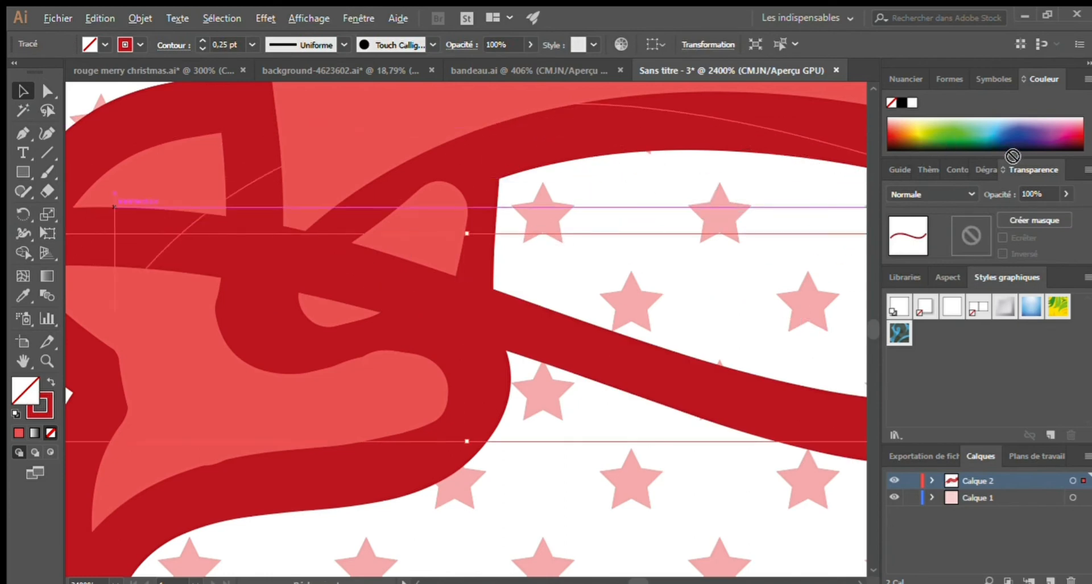
key(ctrl+minus)
key(ctrl+minus)
key(ctrl+minus)
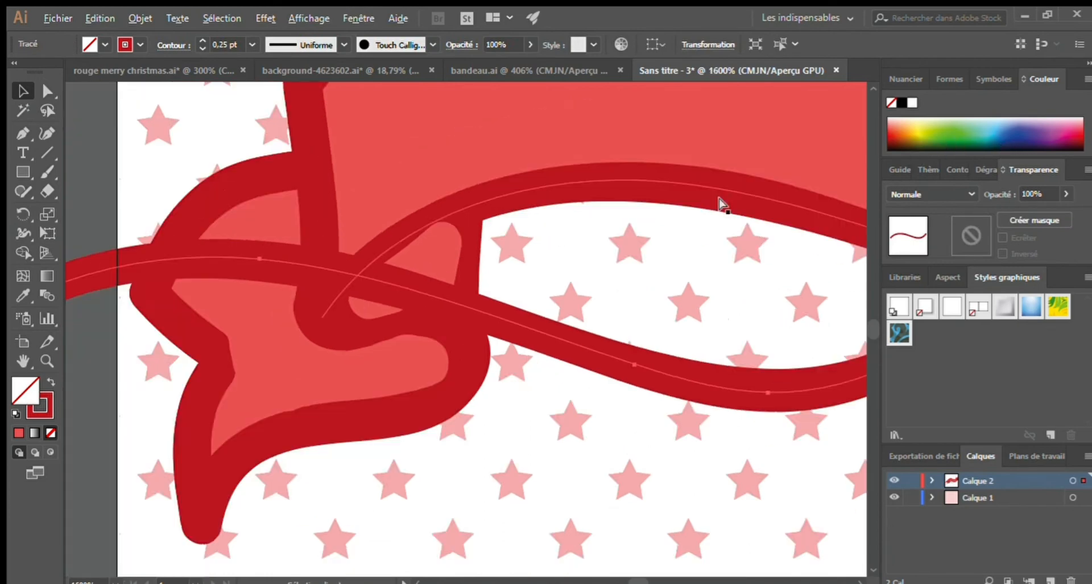
drag(443, 312, 658, 271)
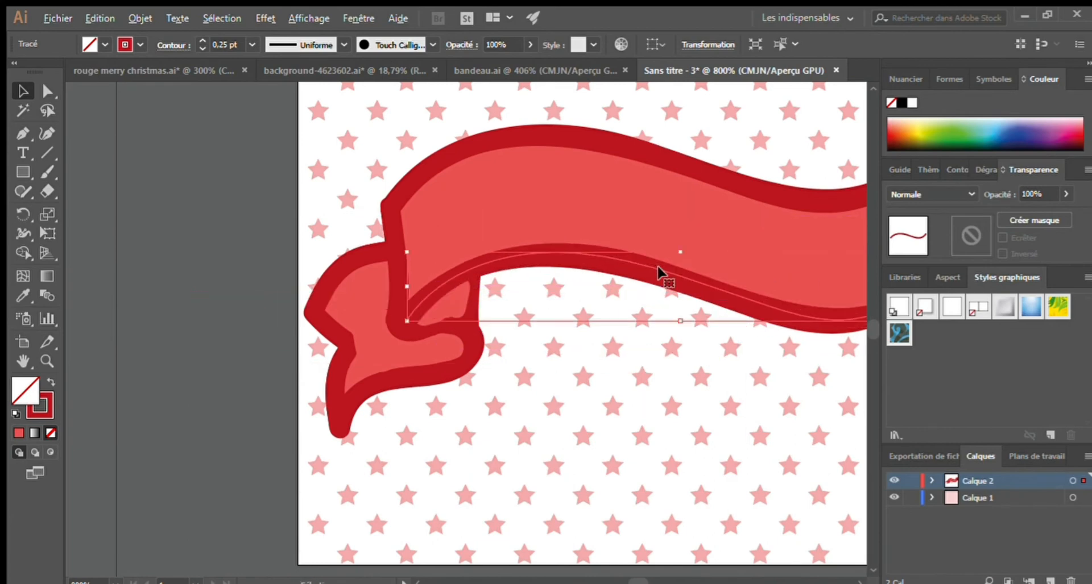
click(198, 298)
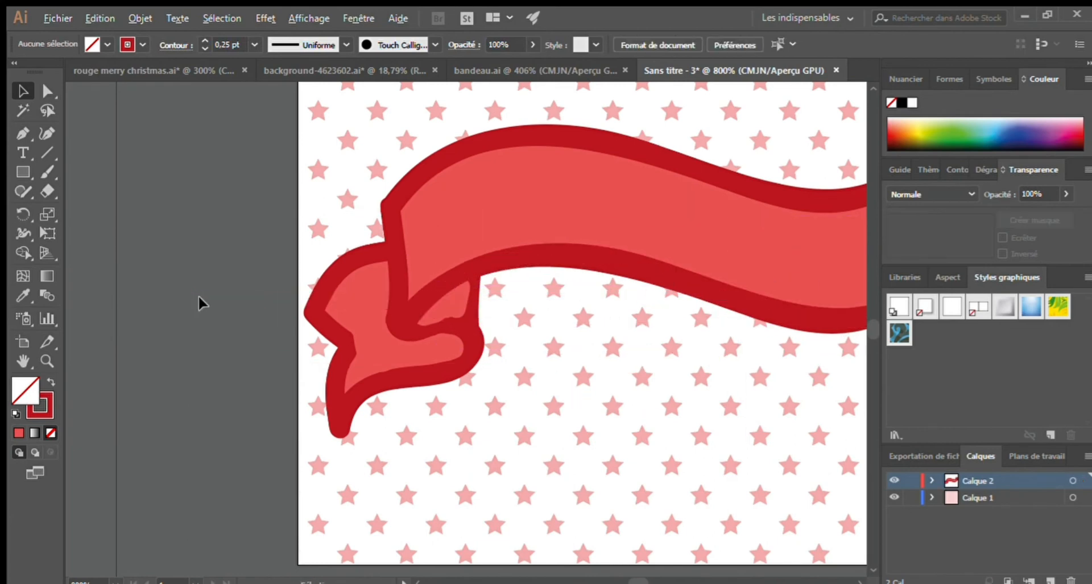
click(530, 246)
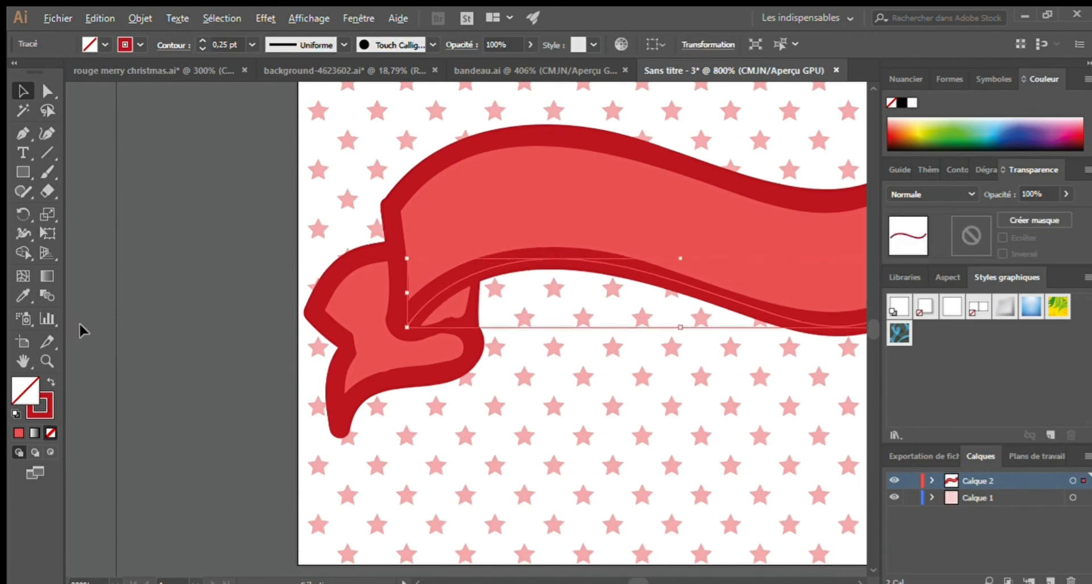
click(145, 323)
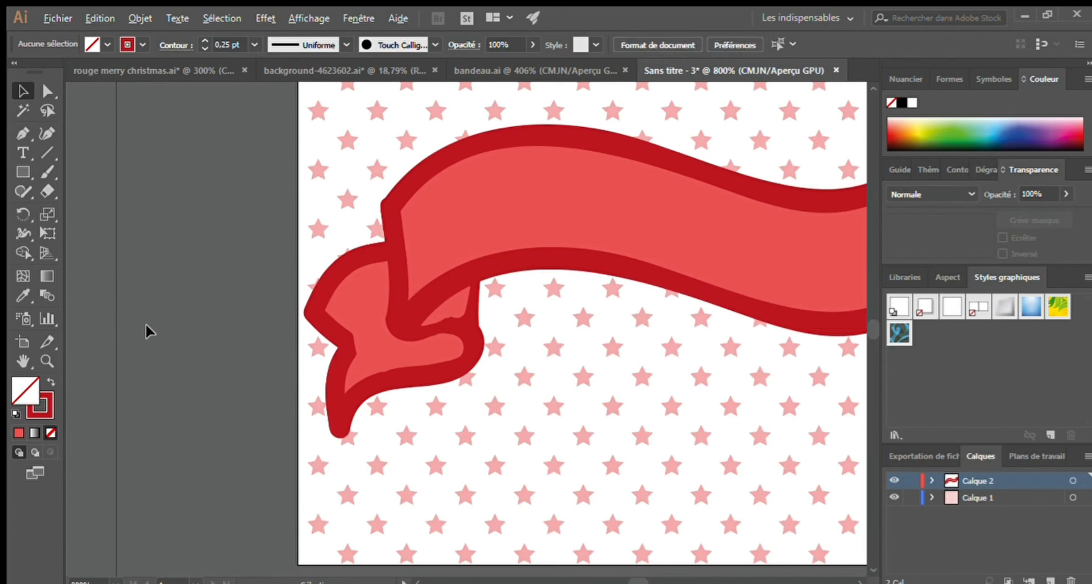
Step: Bring the left fold's curved dark red outline and its short vertical stroke to the front and realign both over the light red patch
click(470, 332)
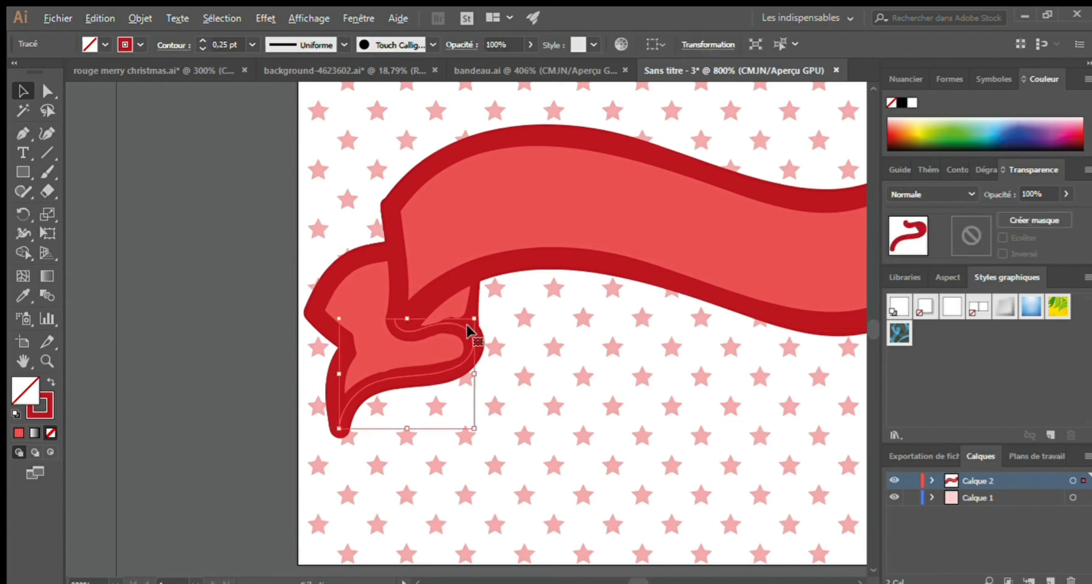
mouse_move(470, 333)
mouse_down()
mouse_move(464, 319)
mouse_move(514, 304)
mouse_move(524, 288)
mouse_move(460, 311)
mouse_move(467, 336)
mouse_up()
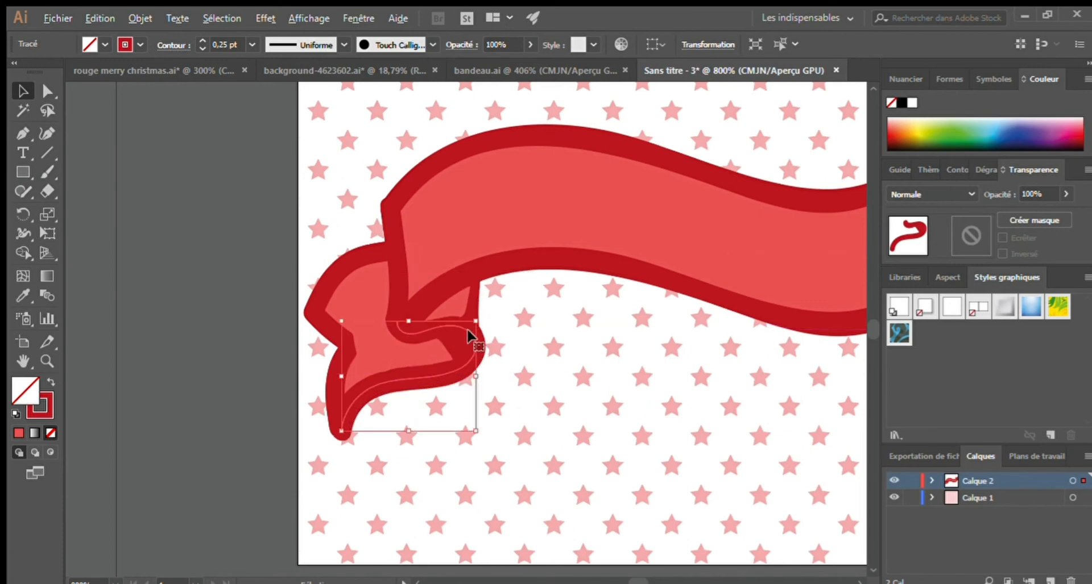
click(470, 300)
drag(469, 299, 472, 311)
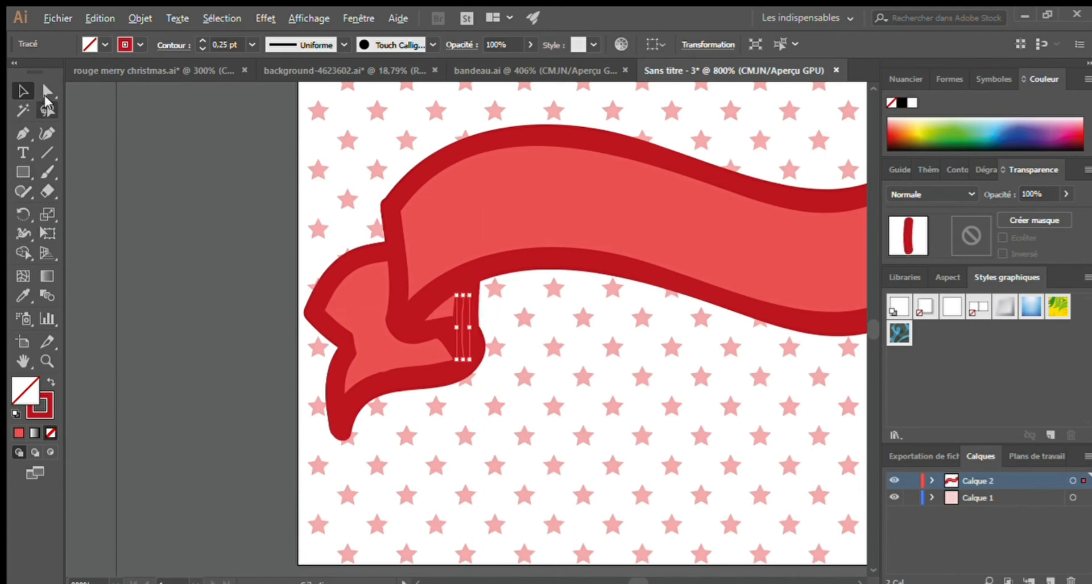
click(195, 202)
click(461, 313)
drag(462, 309, 469, 312)
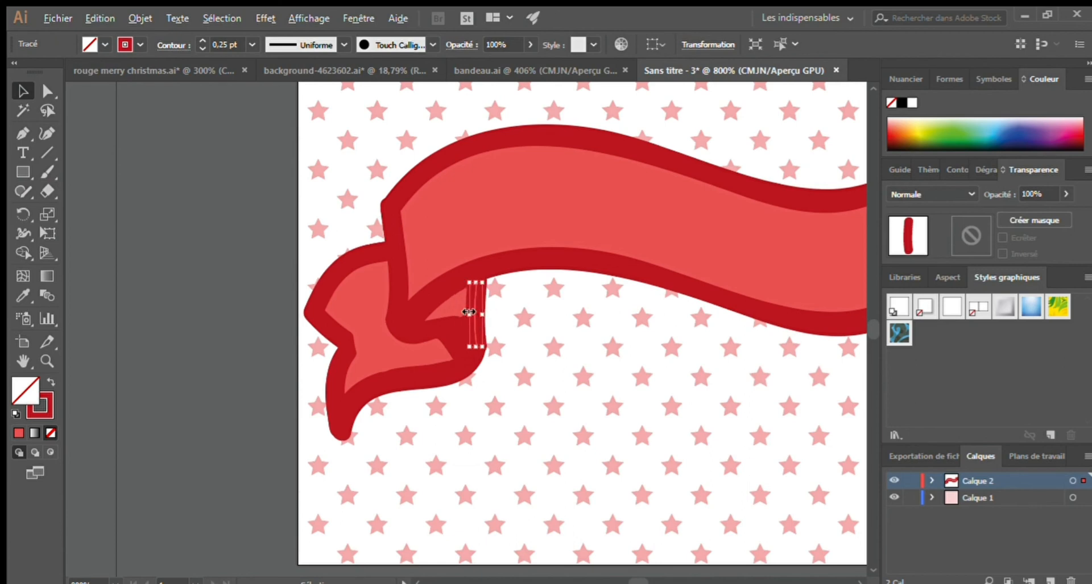
key(Up)
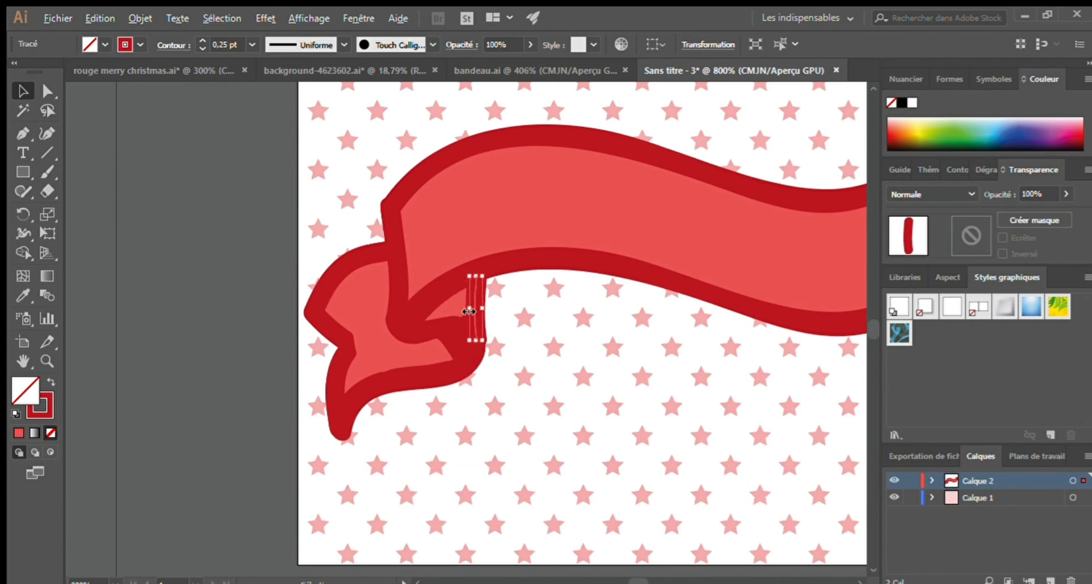
click(249, 290)
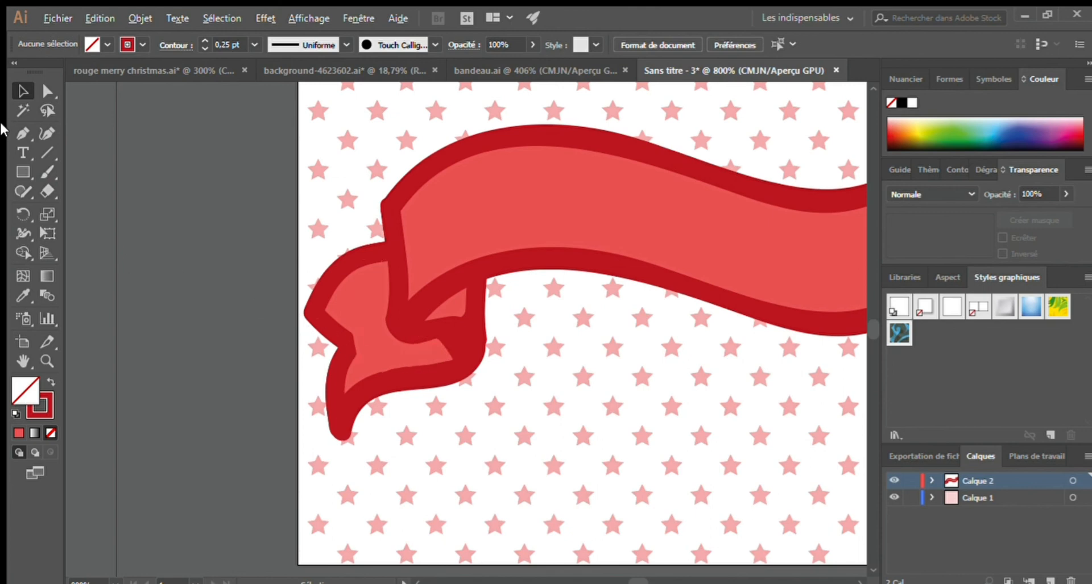
Step: Sample the left tail's light red with the Eyedropper and brush it over the dark red covering the lower-left fold's inner end
click(47, 172)
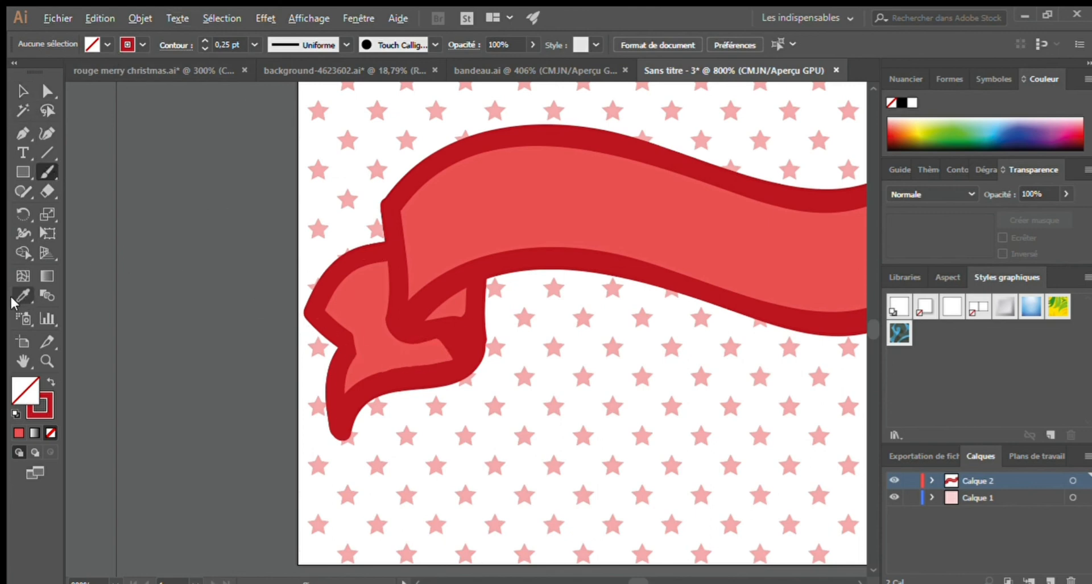
click(21, 296)
click(364, 296)
click(21, 91)
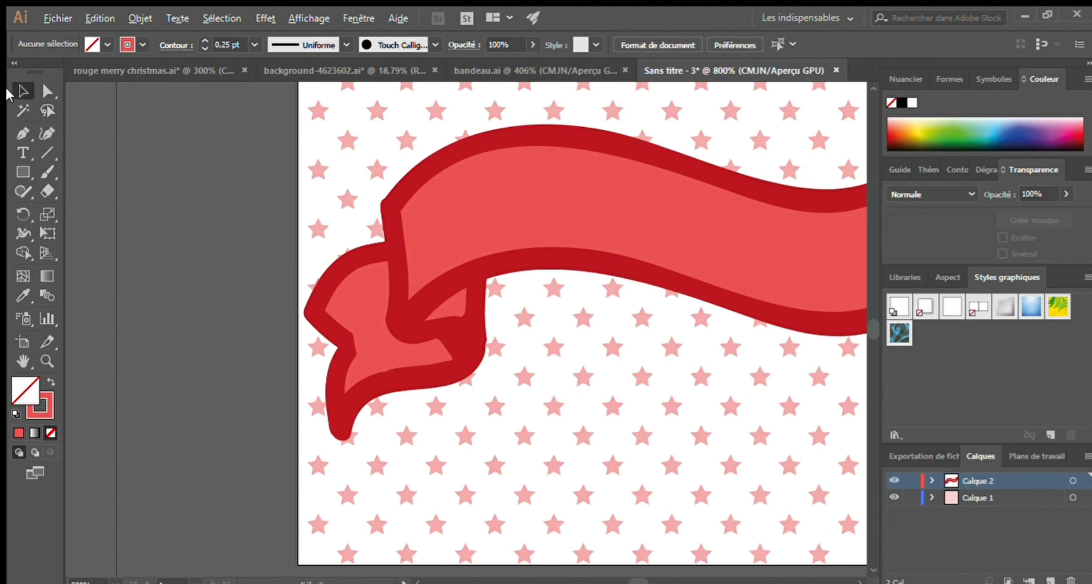
click(45, 173)
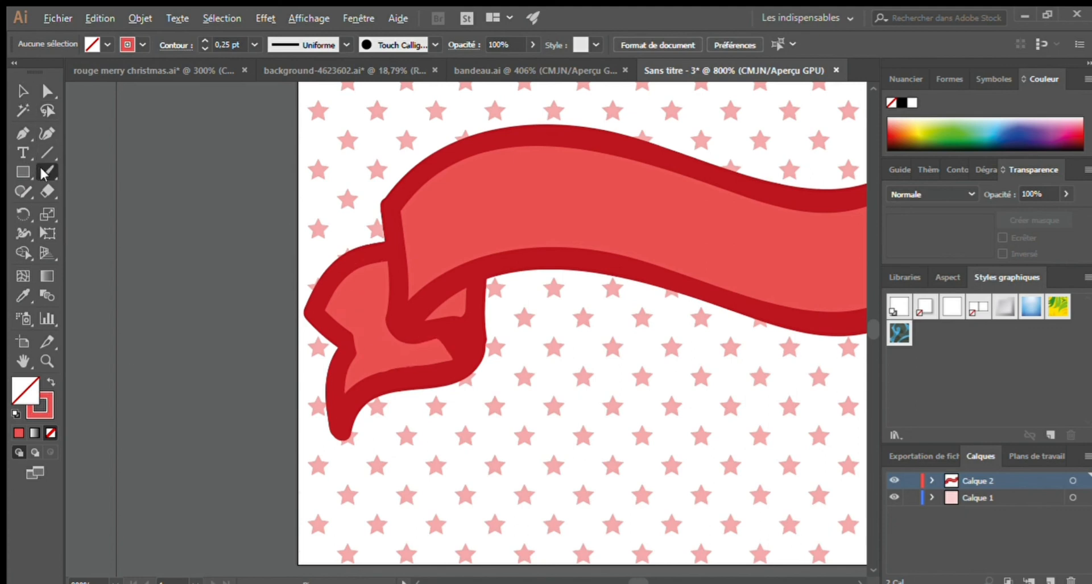
scroll(246, 280, up, 5)
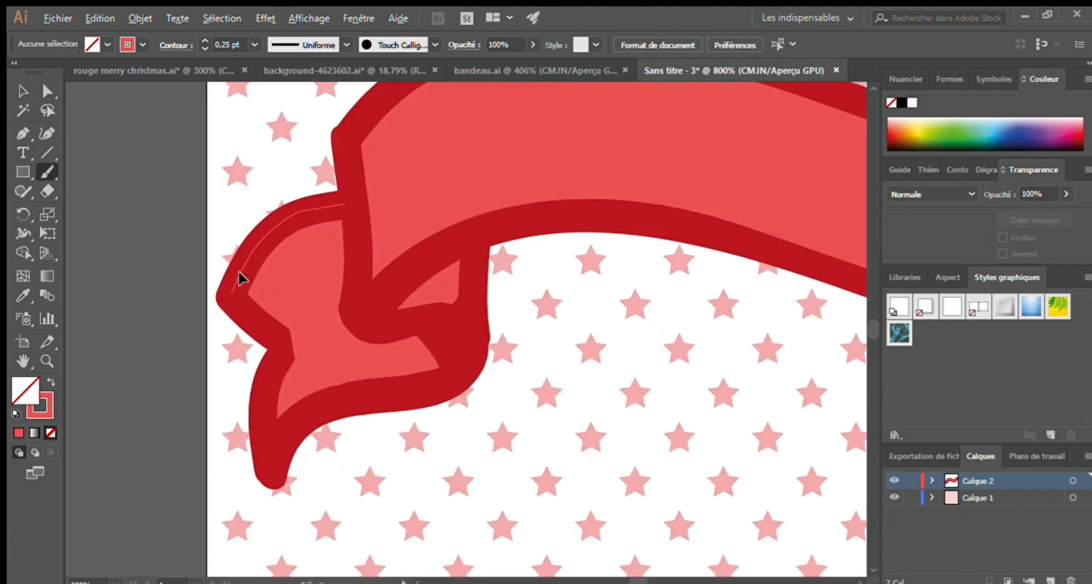
mouse_move(316, 444)
mouse_down()
mouse_move(342, 441)
mouse_move(290, 437)
mouse_move(374, 427)
mouse_move(354, 455)
mouse_move(392, 441)
mouse_move(361, 438)
mouse_up()
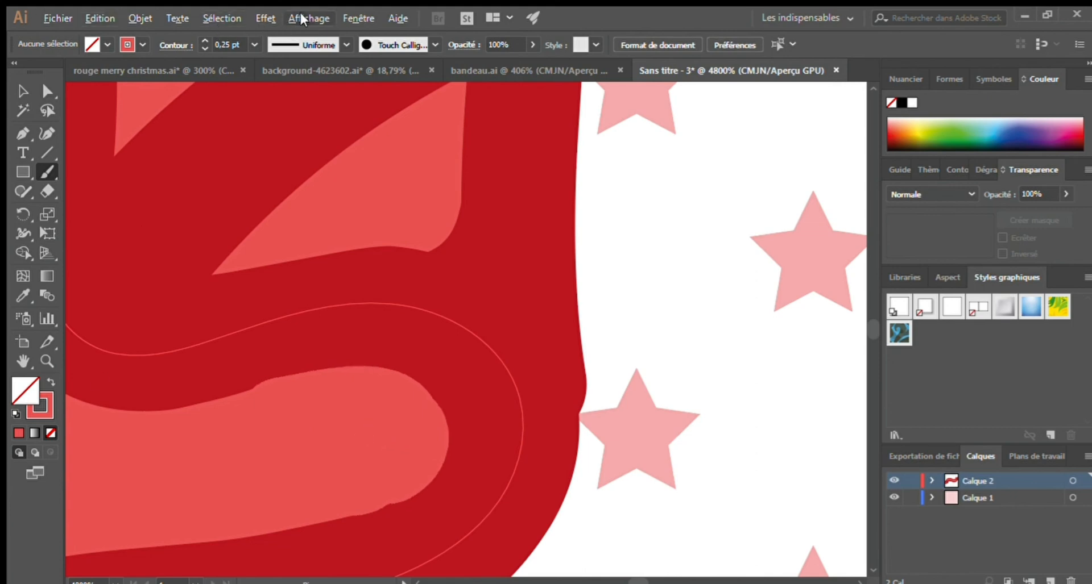
key(ctrl+0)
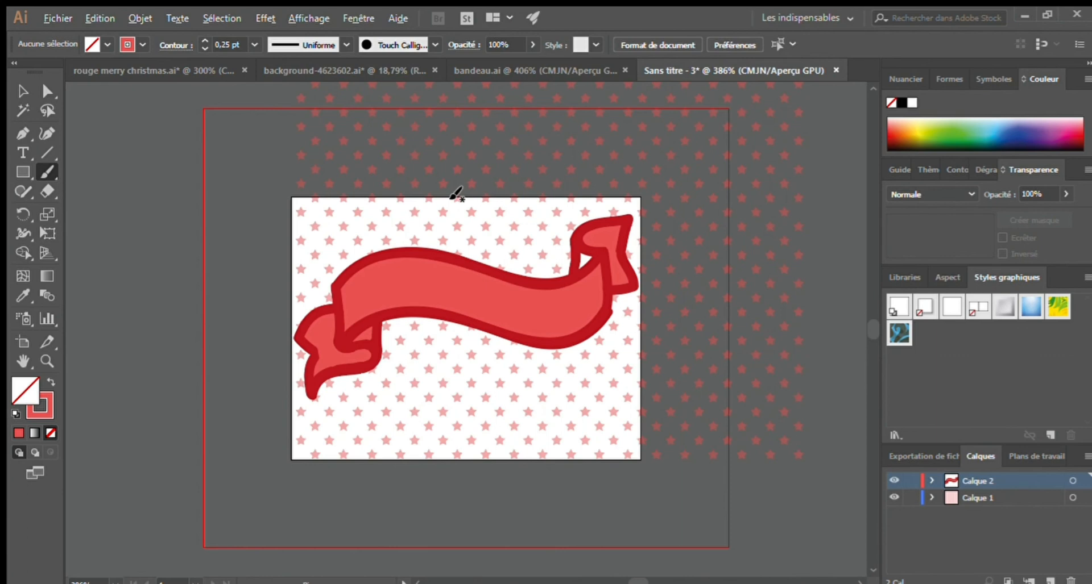